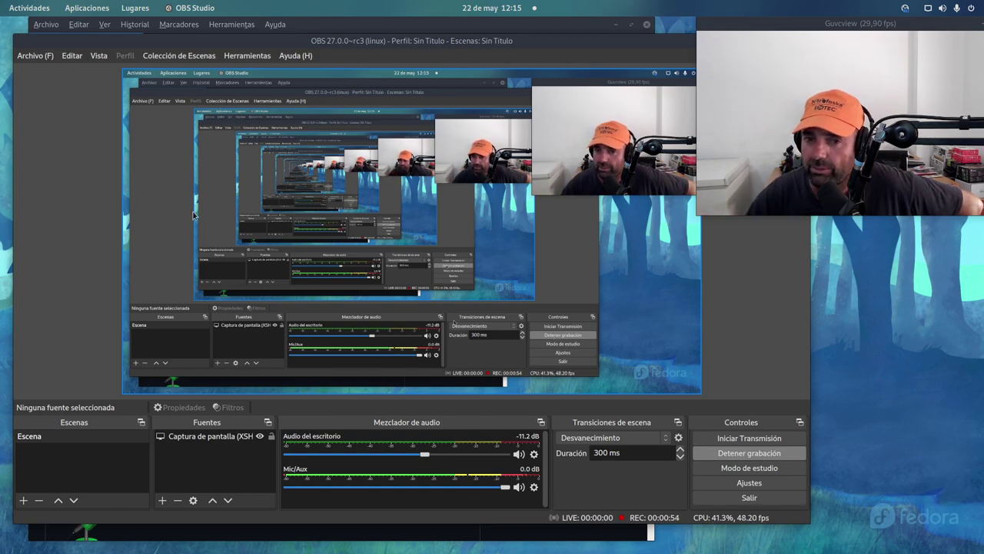
- Switch to Firefox and review the NoiseTorch README on GitHub, from the description and screenshots to installation, latency and building from source
{"action": "mouse_move", "coordinate": [0, 0]}
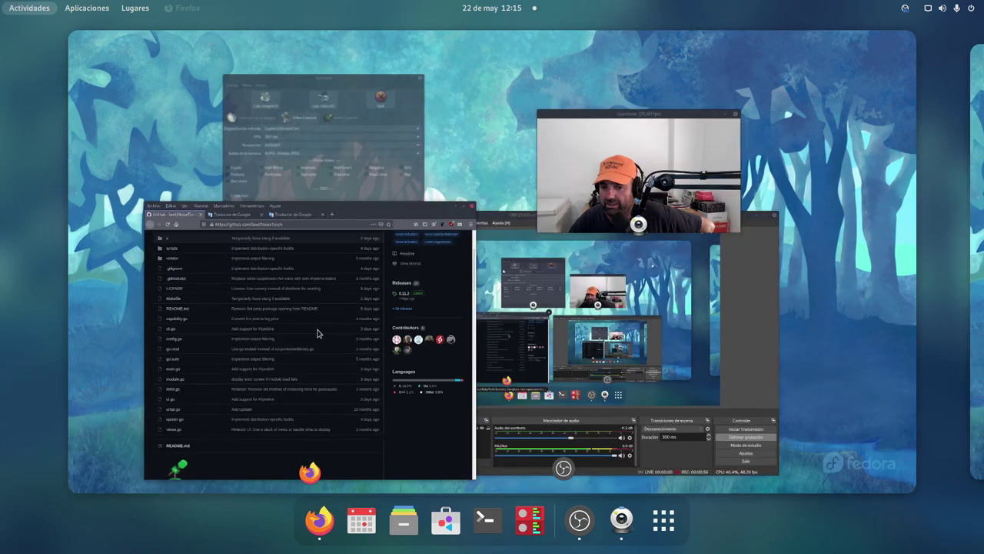
{"action": "left_click", "coordinate": [319, 333]}
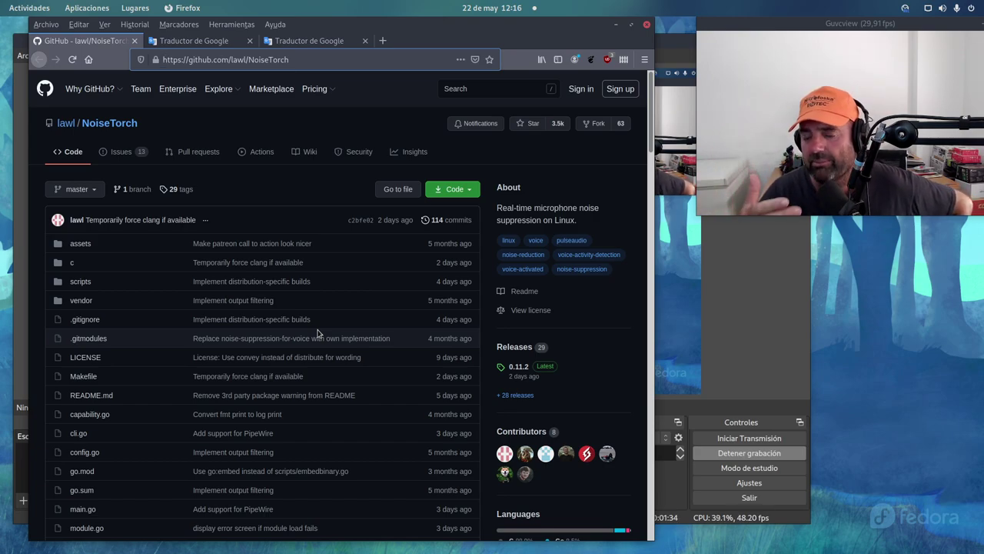
{"action": "scroll", "coordinate": [318, 332], "scroll_direction": "down", "scroll_amount": 8}
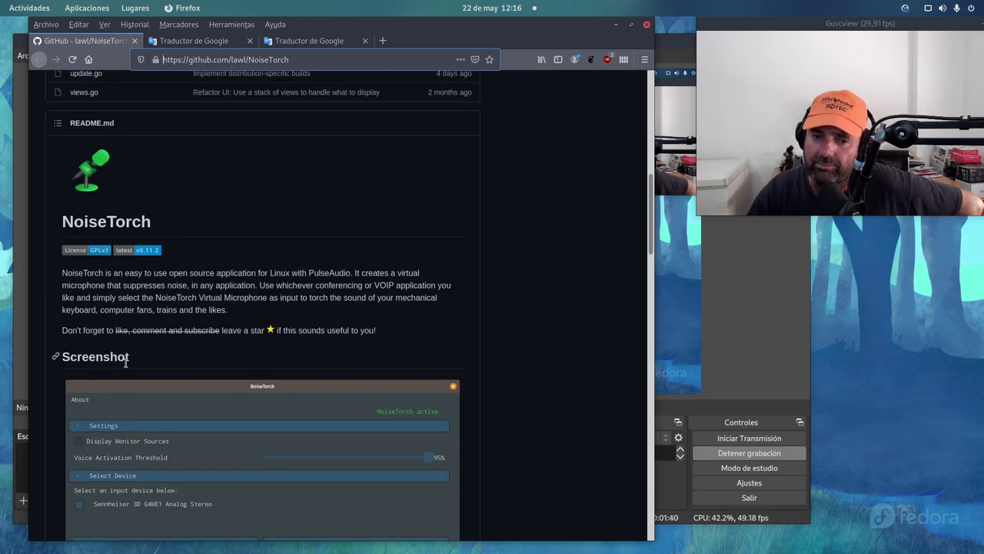
{"action": "scroll", "coordinate": [139, 366], "scroll_direction": "down", "scroll_amount": 3}
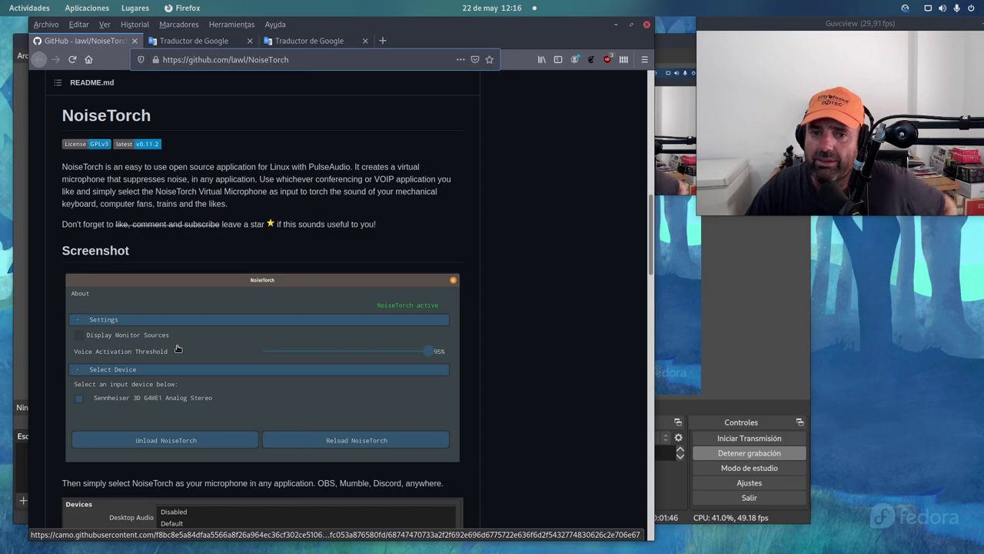
{"action": "scroll", "coordinate": [249, 319], "scroll_direction": "down", "scroll_amount": 1}
{"action": "scroll", "coordinate": [248, 319], "scroll_direction": "down", "scroll_amount": 10}
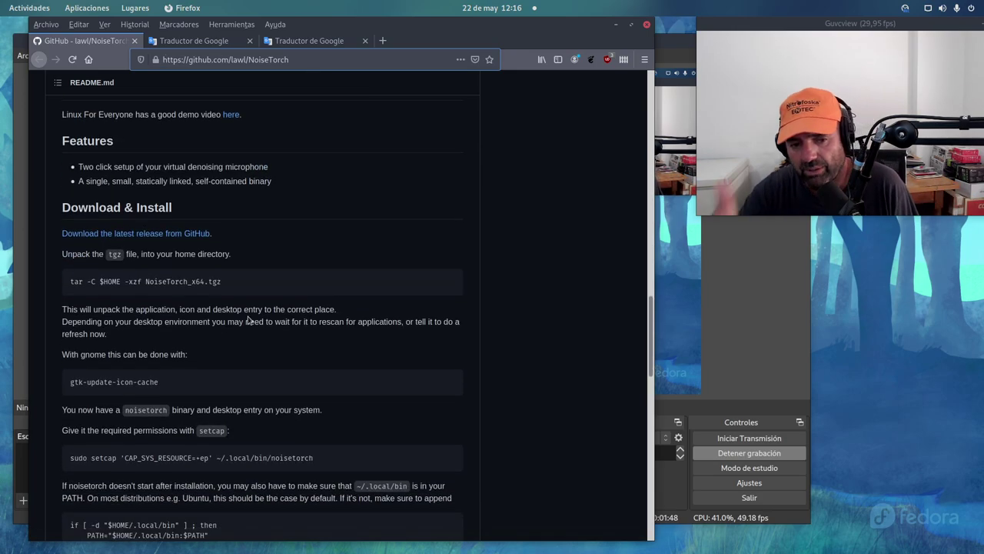
{"action": "scroll", "coordinate": [249, 318], "scroll_direction": "up", "scroll_amount": 3}
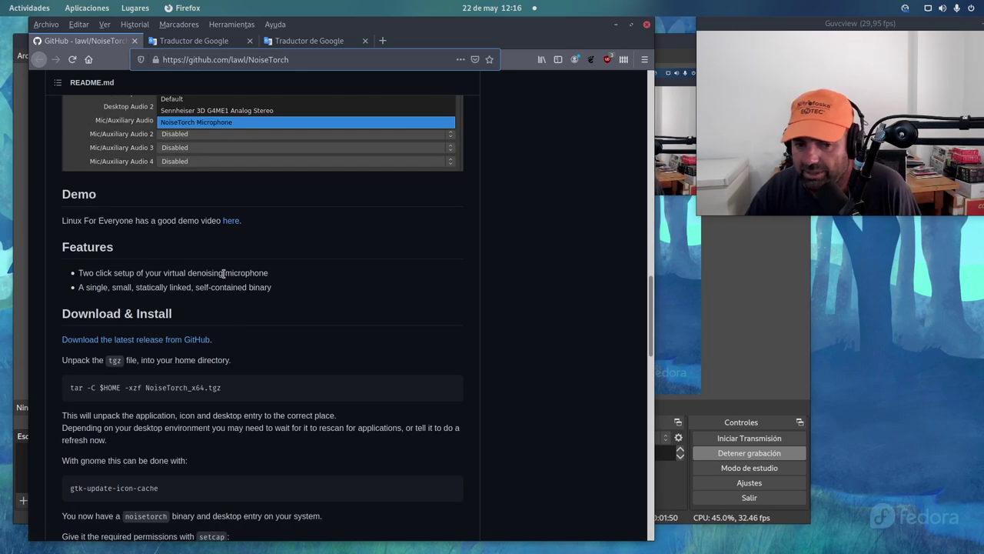
{"action": "scroll", "coordinate": [239, 321], "scroll_direction": "down", "scroll_amount": 12}
{"action": "scroll", "coordinate": [225, 263], "scroll_direction": "down", "scroll_amount": 10}
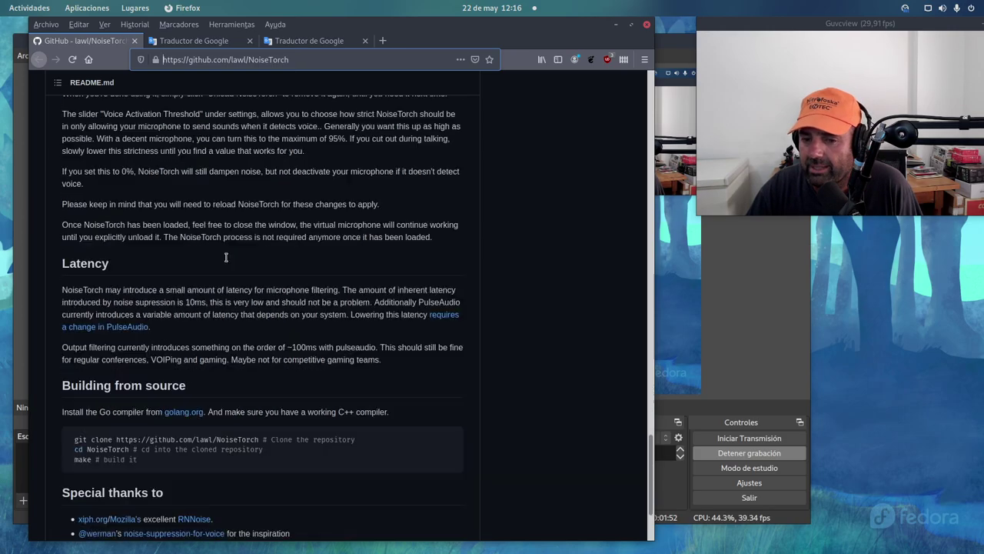
- Look at the release page for NoiseTorch 0.11.2 and return to the repository's main page
{"action": "scroll", "coordinate": [225, 261], "scroll_direction": "up", "scroll_amount": 20}
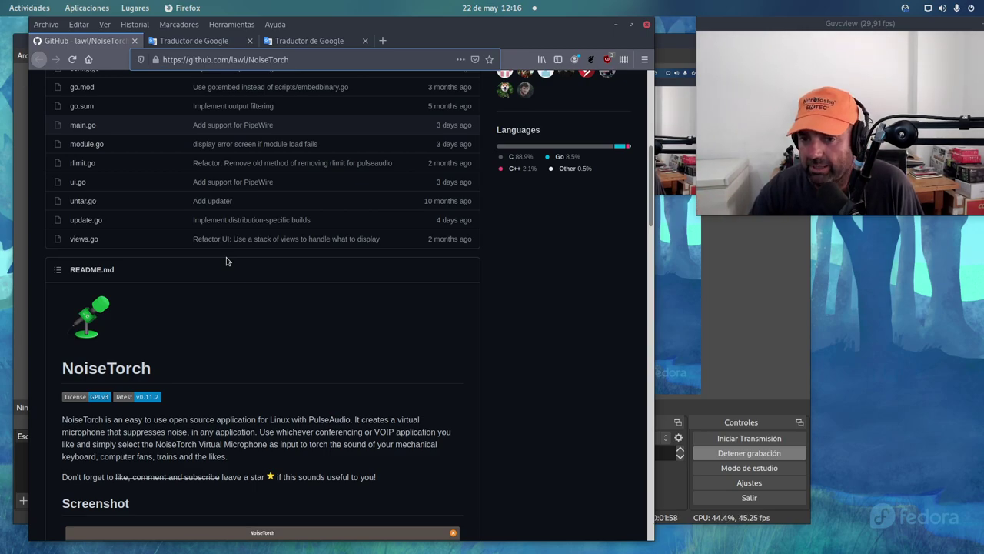
{"action": "scroll", "coordinate": [226, 261], "scroll_direction": "up", "scroll_amount": 5}
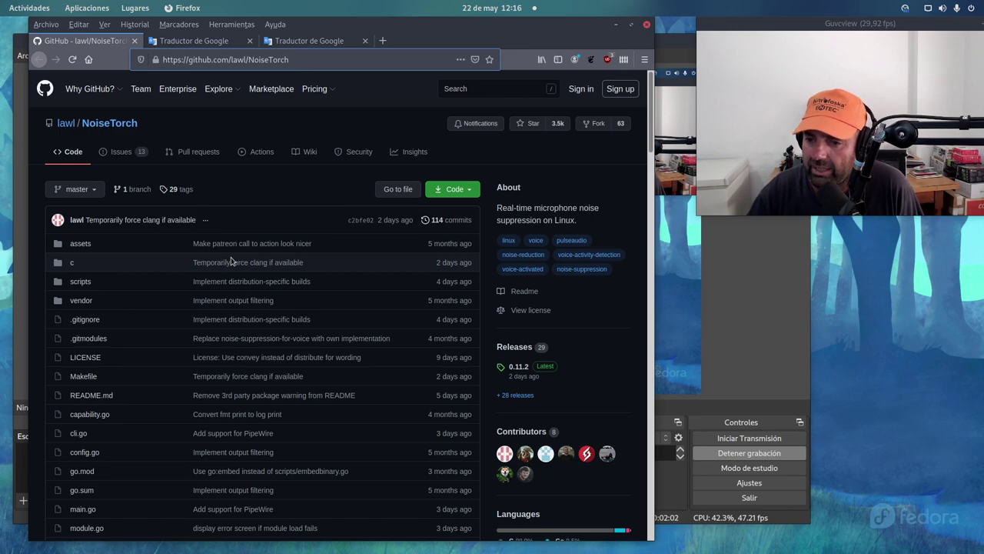
{"action": "left_click", "coordinate": [518, 366]}
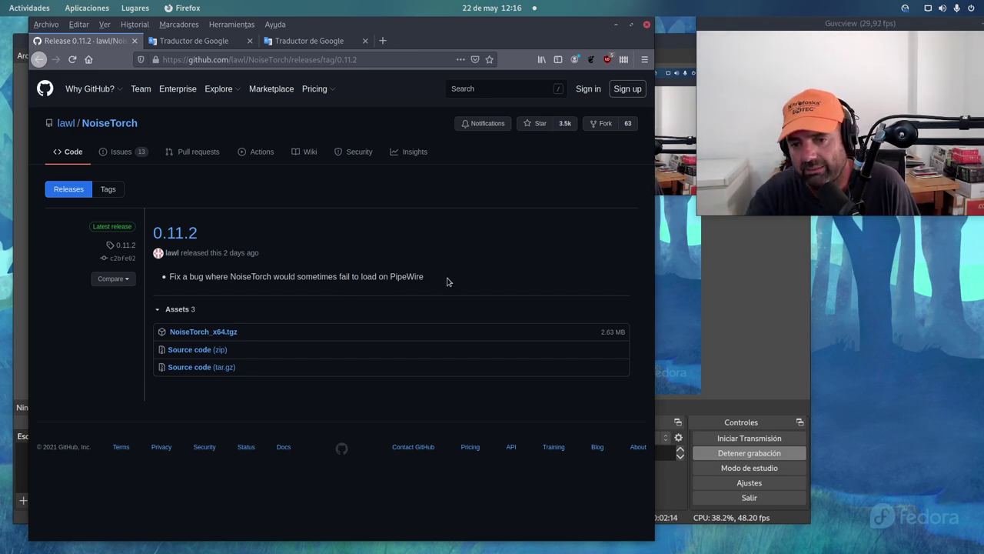
{"action": "left_click", "coordinate": [43, 63]}
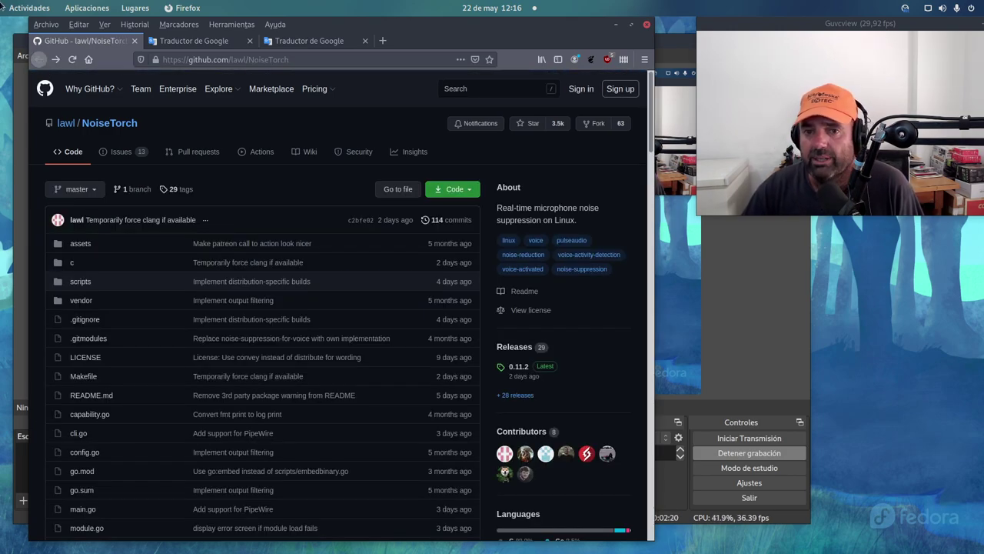
- Show the Google-translated Spanish version of the NoiseTorch repository and read its README introduction and screenshot section
{"action": "left_click", "coordinate": [296, 40]}
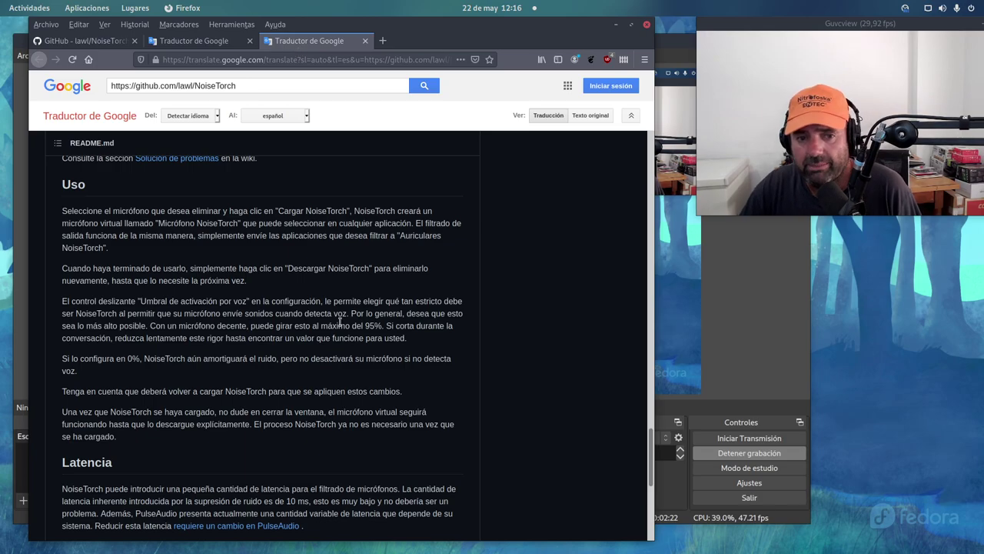
{"action": "scroll", "coordinate": [339, 322], "scroll_direction": "up", "scroll_amount": 20}
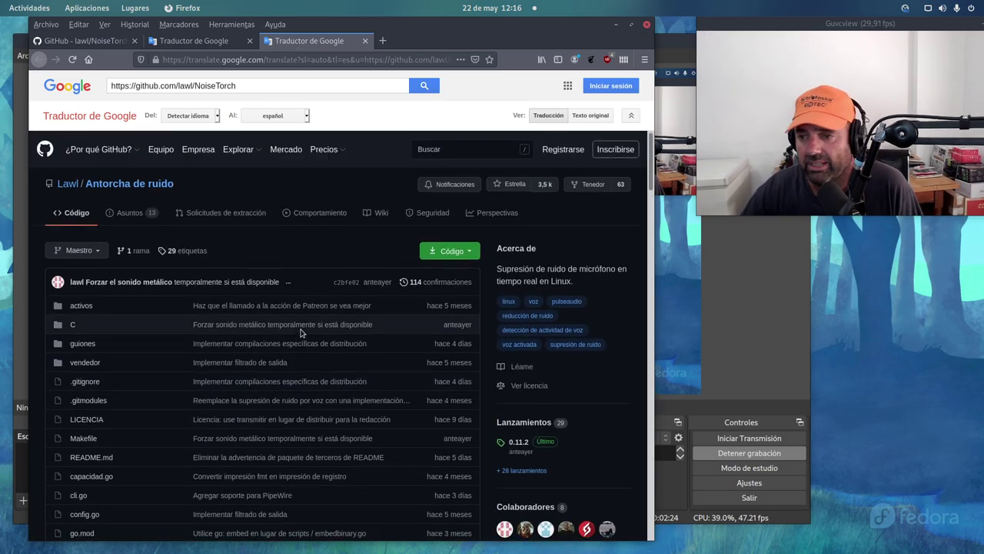
{"action": "scroll", "coordinate": [302, 329], "scroll_direction": "down", "scroll_amount": 3}
{"action": "scroll", "coordinate": [300, 319], "scroll_direction": "down", "scroll_amount": 3}
{"action": "scroll", "coordinate": [295, 313], "scroll_direction": "up", "scroll_amount": 6}
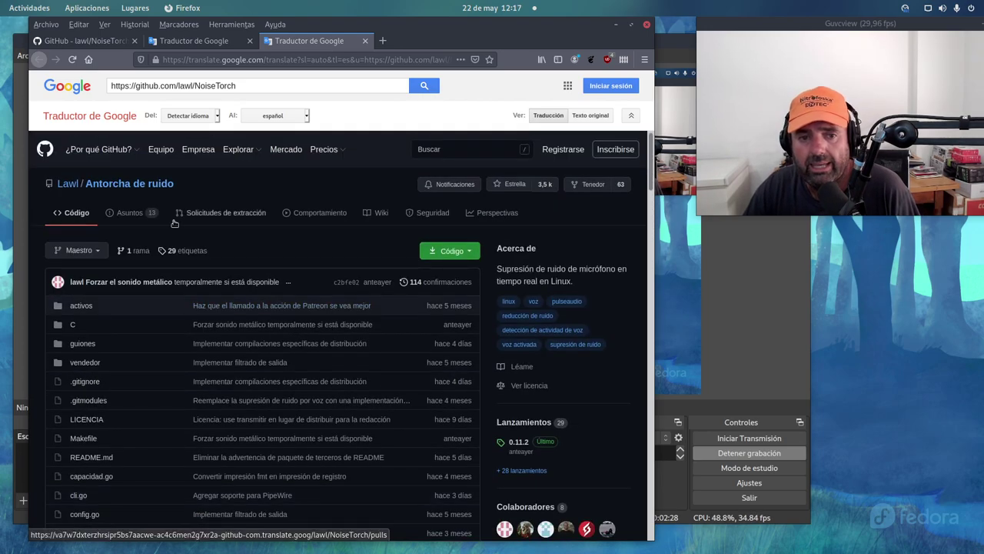
{"action": "scroll", "coordinate": [269, 286], "scroll_direction": "down", "scroll_amount": 10}
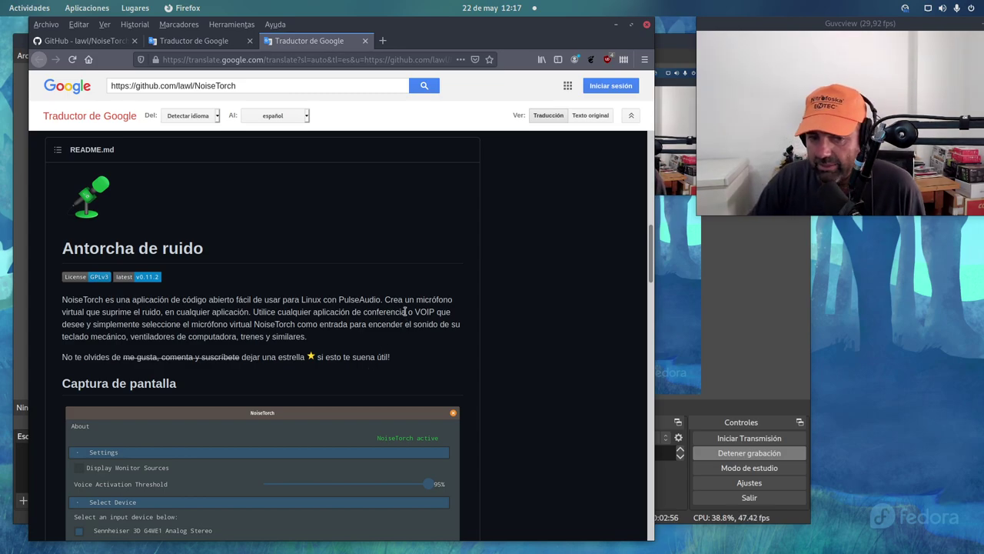
{"action": "mouse_move", "coordinate": [405, 312]}
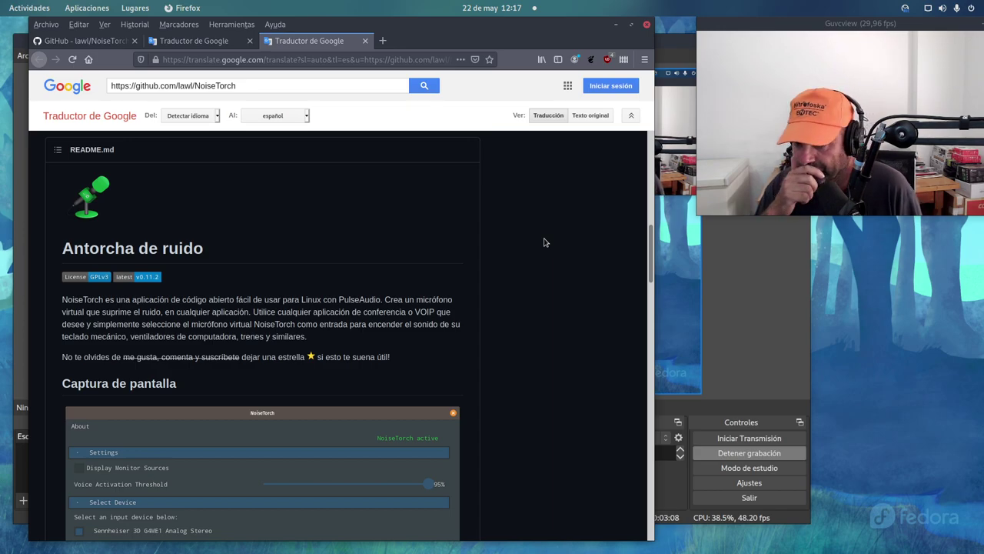
{"action": "scroll", "coordinate": [419, 336], "scroll_direction": "down", "scroll_amount": 3}
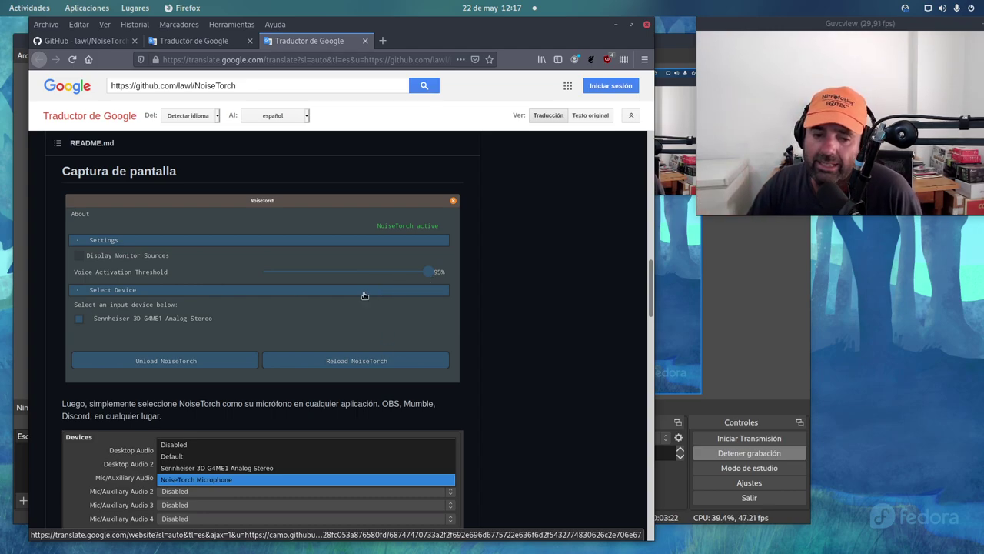
{"action": "scroll", "coordinate": [350, 393], "scroll_direction": "down", "scroll_amount": 1}
{"action": "scroll", "coordinate": [350, 392], "scroll_direction": "down", "scroll_amount": 3}
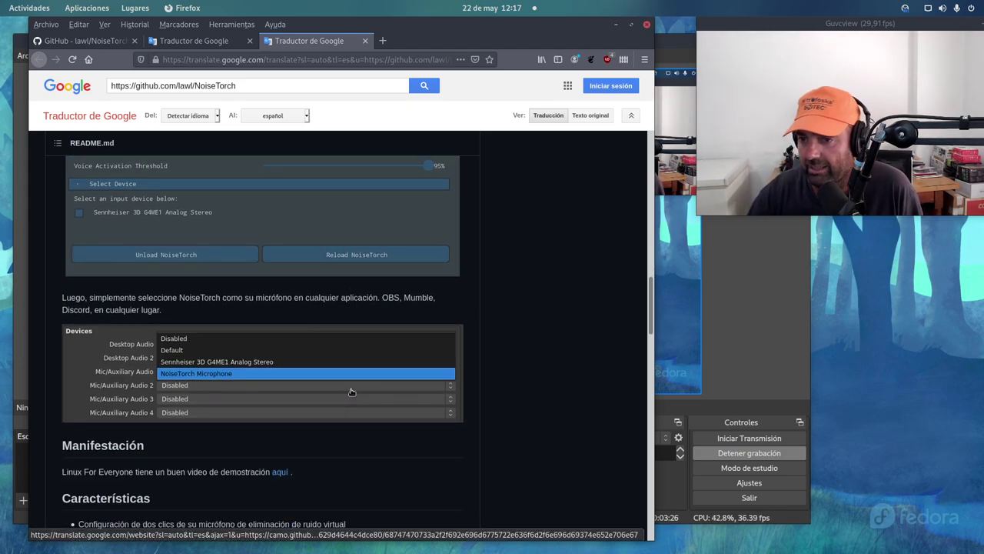
- Switch to OBS Studio for a brief look and return to the translated NoiseTorch page in Firefox
{"action": "key", "text": "super"}
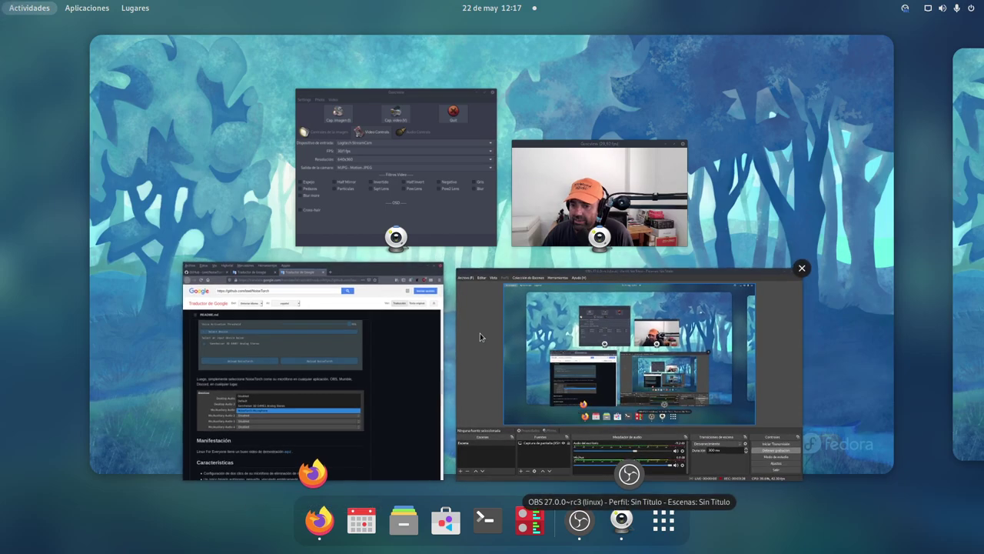
{"action": "left_click", "coordinate": [480, 336]}
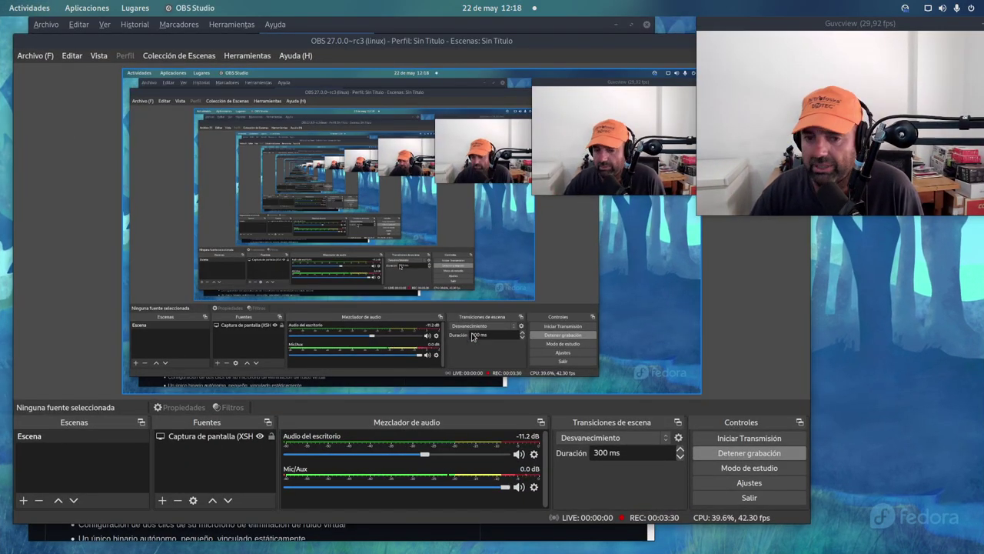
{"action": "key", "text": "super"}
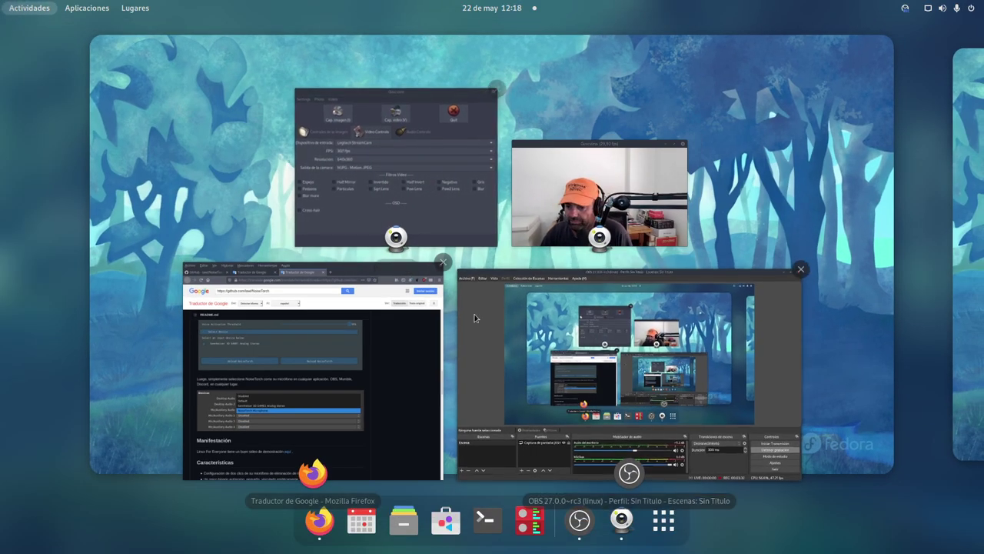
{"action": "left_click", "coordinate": [422, 380]}
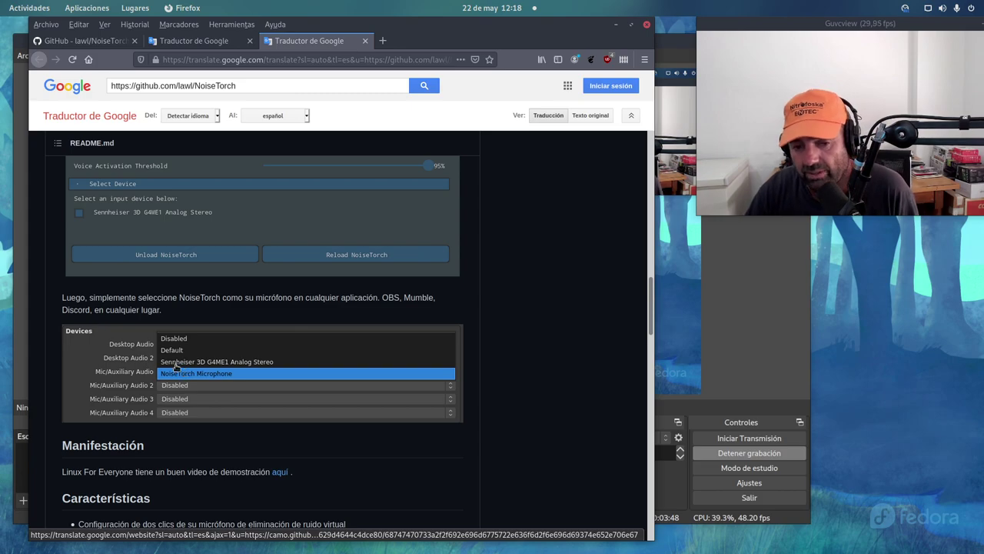
- Read the translated features, download and installation, permissions, PATH setup and uninstall instructions in the README
{"action": "scroll", "coordinate": [175, 366], "scroll_direction": "down", "scroll_amount": 3}
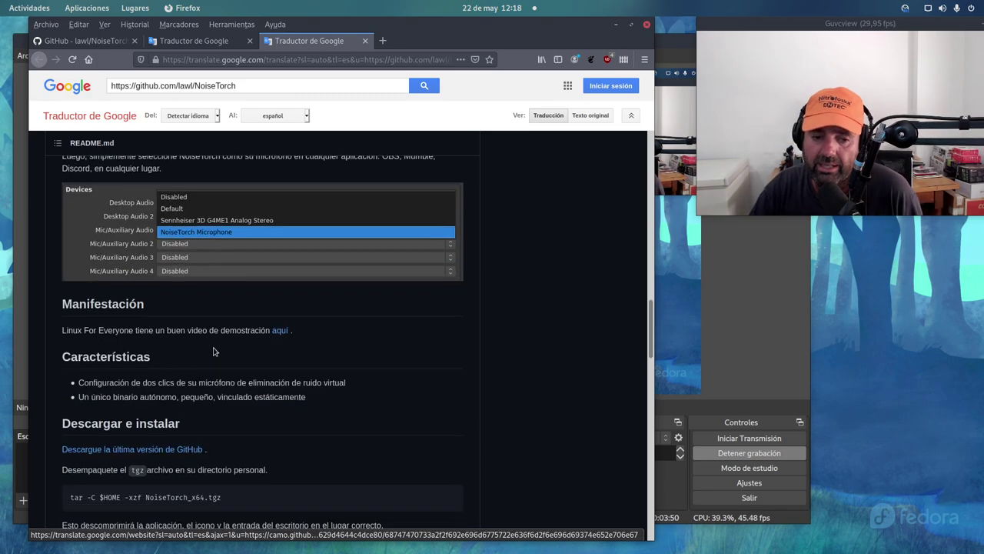
{"action": "scroll", "coordinate": [460, 310], "scroll_direction": "down", "scroll_amount": 4}
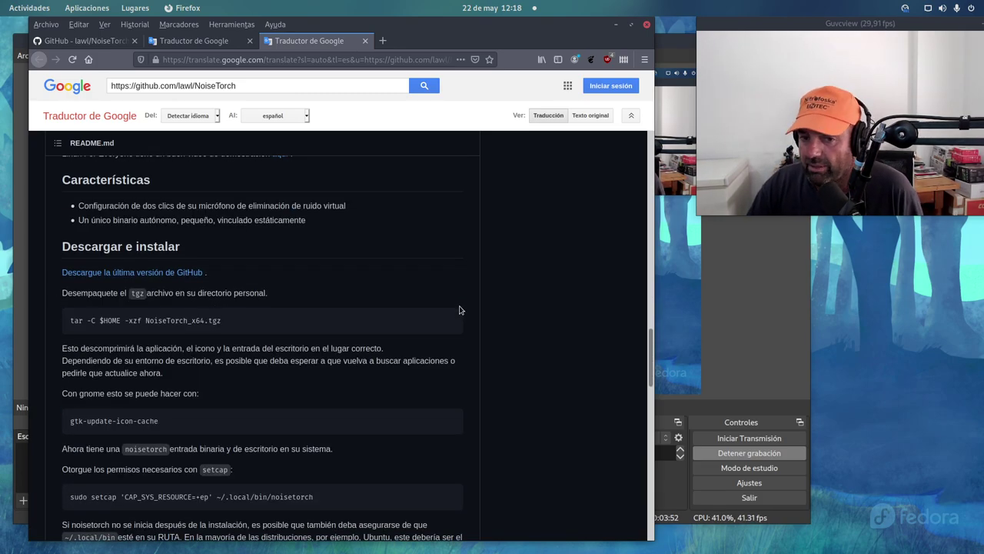
{"action": "scroll", "coordinate": [460, 310], "scroll_direction": "up", "scroll_amount": 1}
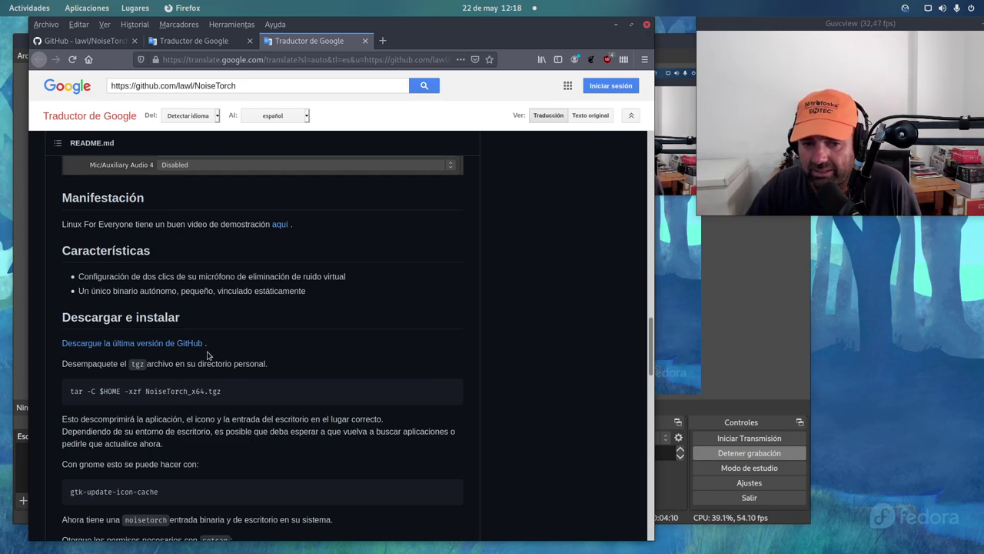
{"action": "mouse_move", "coordinate": [177, 349]}
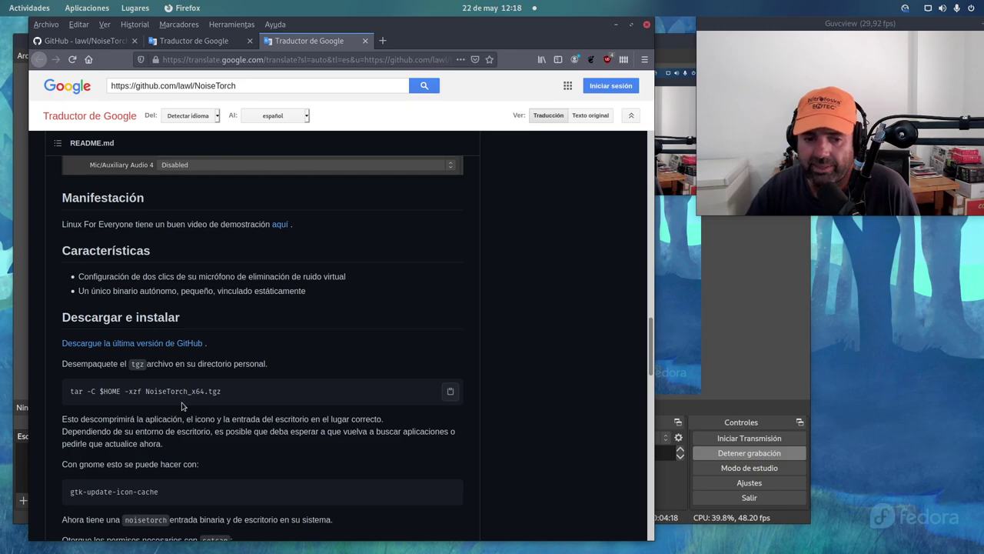
{"action": "scroll", "coordinate": [198, 378], "scroll_direction": "down", "scroll_amount": 3}
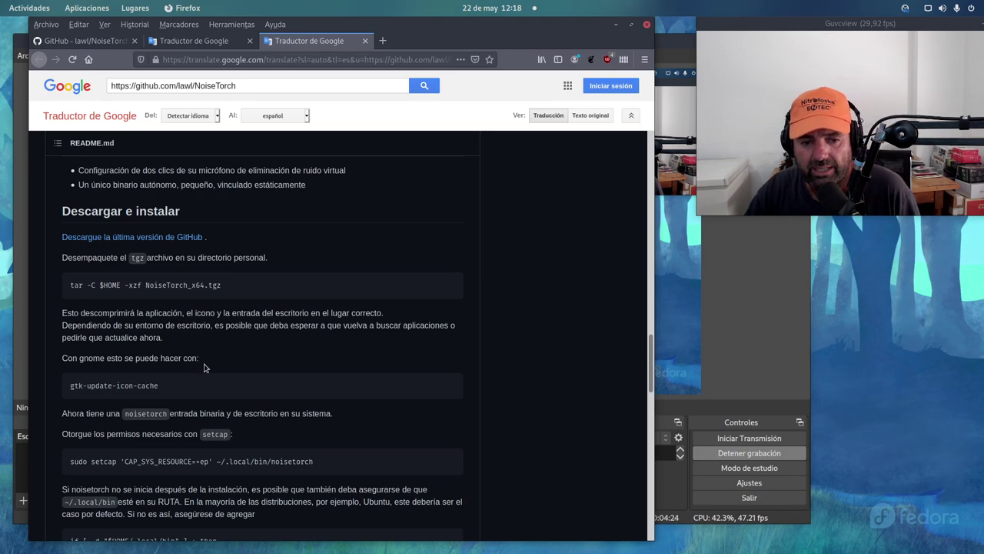
{"action": "scroll", "coordinate": [200, 367], "scroll_direction": "down", "scroll_amount": 4}
{"action": "scroll", "coordinate": [204, 365], "scroll_direction": "down", "scroll_amount": 1}
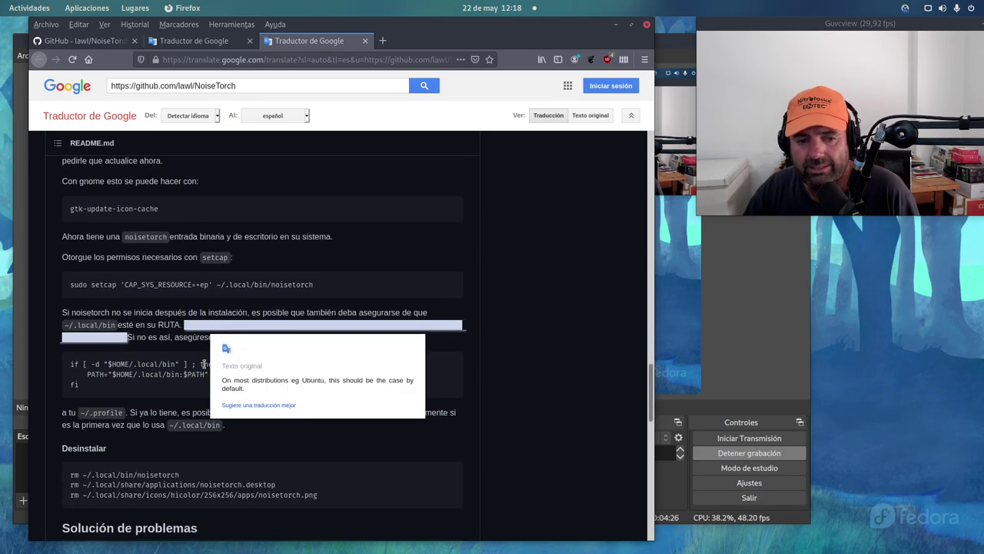
{"action": "scroll", "coordinate": [369, 384], "scroll_direction": "down", "scroll_amount": 5}
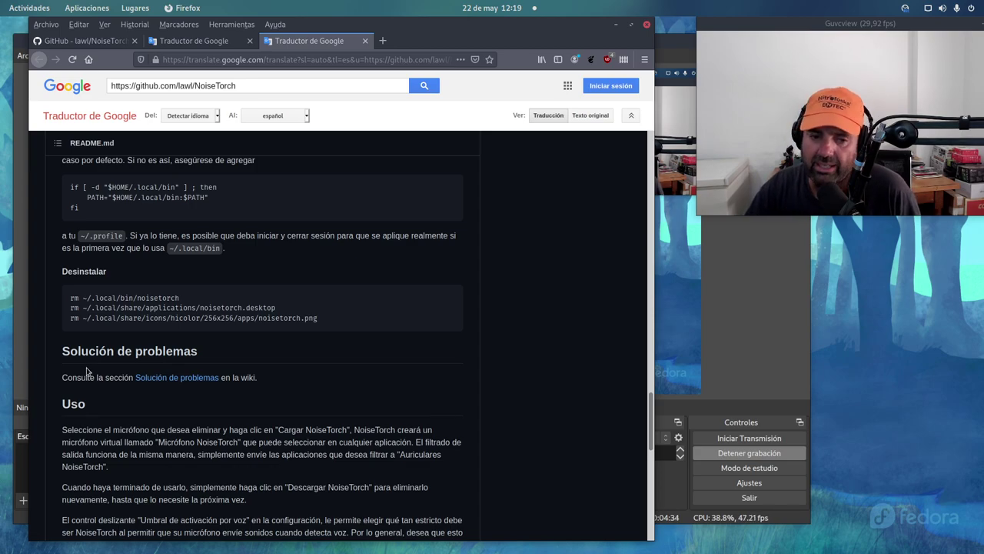
- Examine the translated README's usage, latency, building-from-source and acknowledgements sections
{"action": "scroll", "coordinate": [89, 369], "scroll_direction": "down", "scroll_amount": 3}
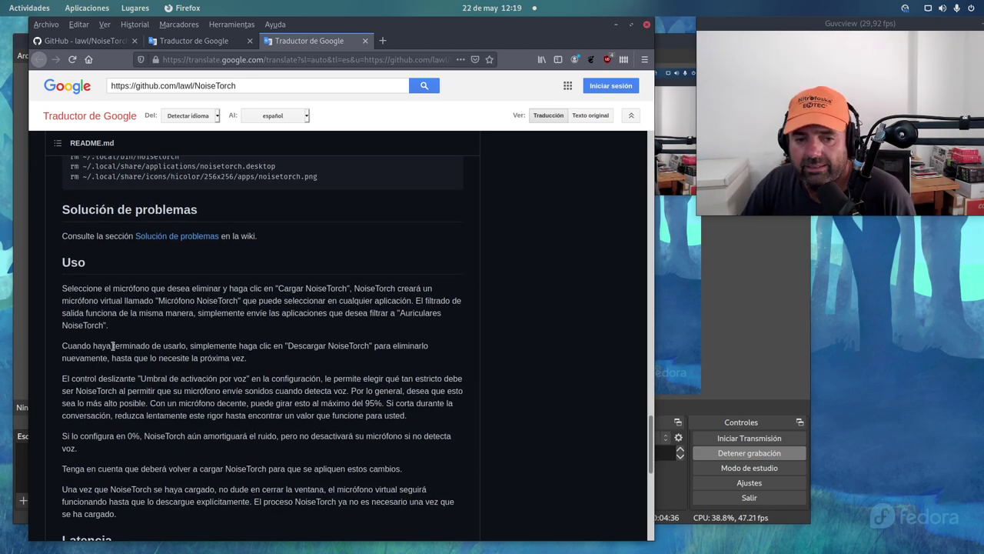
{"action": "mouse_move", "coordinate": [113, 346]}
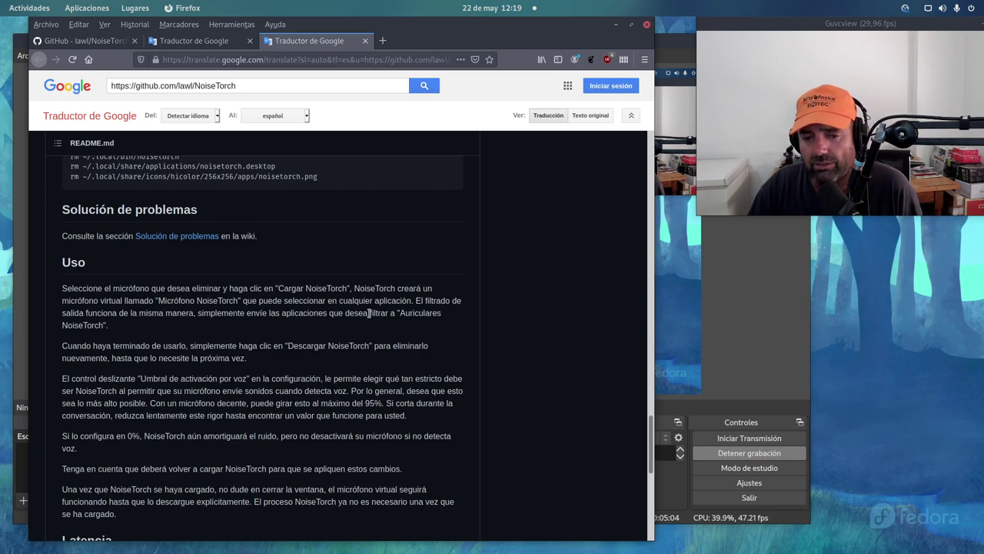
{"action": "mouse_move", "coordinate": [369, 313]}
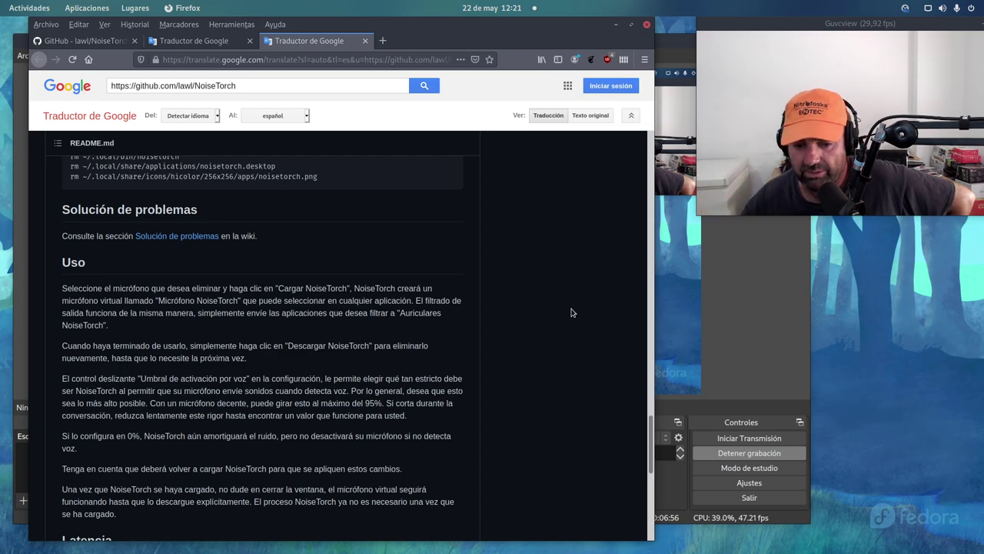
{"action": "scroll", "coordinate": [376, 336], "scroll_direction": "down", "scroll_amount": 3}
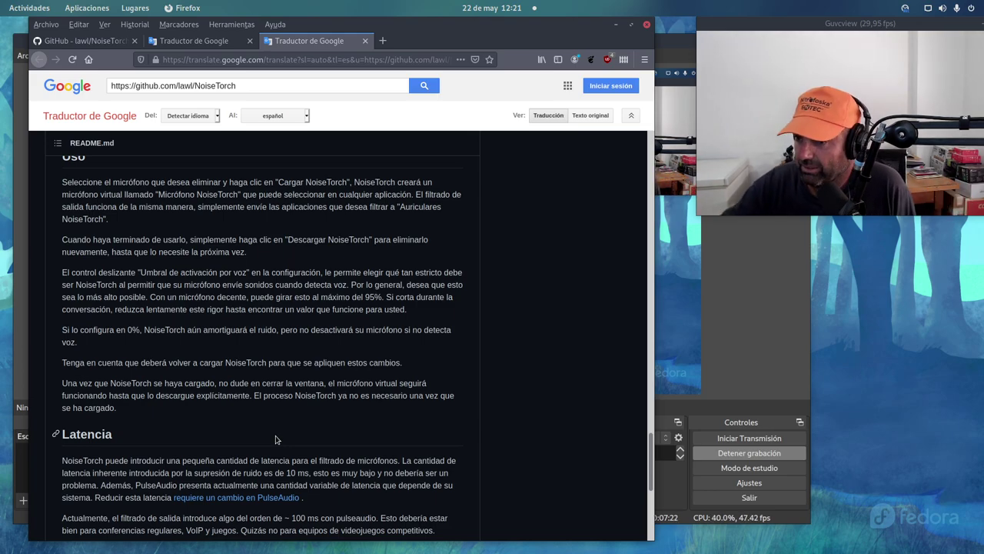
{"action": "scroll", "coordinate": [276, 439], "scroll_direction": "down", "scroll_amount": 5}
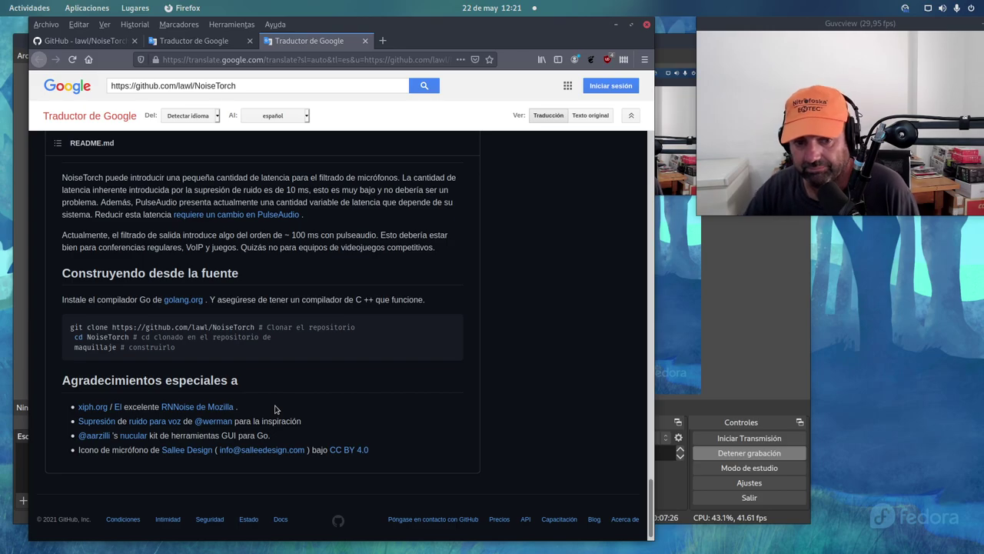
{"action": "scroll", "coordinate": [276, 409], "scroll_direction": "up", "scroll_amount": 10}
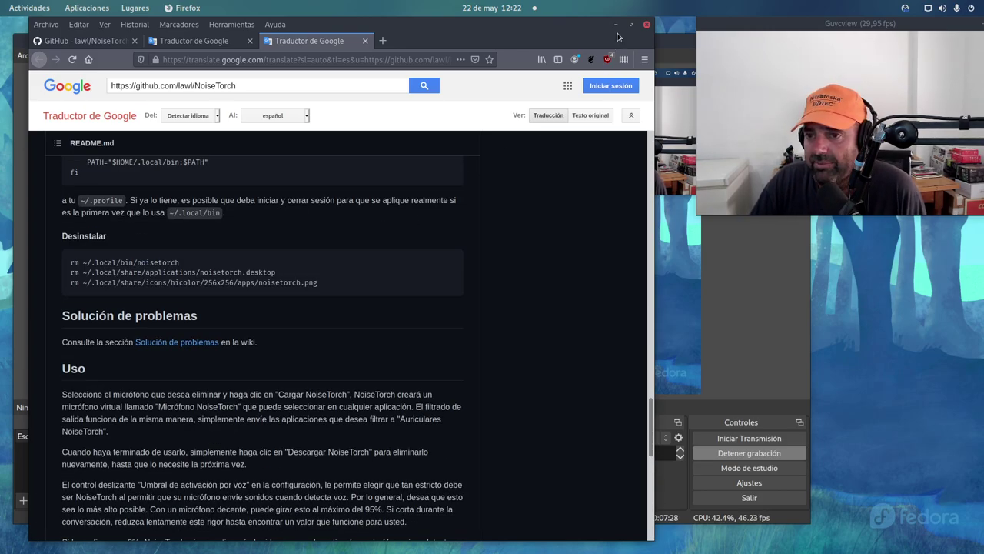
- Minimize the browser, launch NoiseTorch and move its window over OBS Studio
{"action": "left_click", "coordinate": [616, 25]}
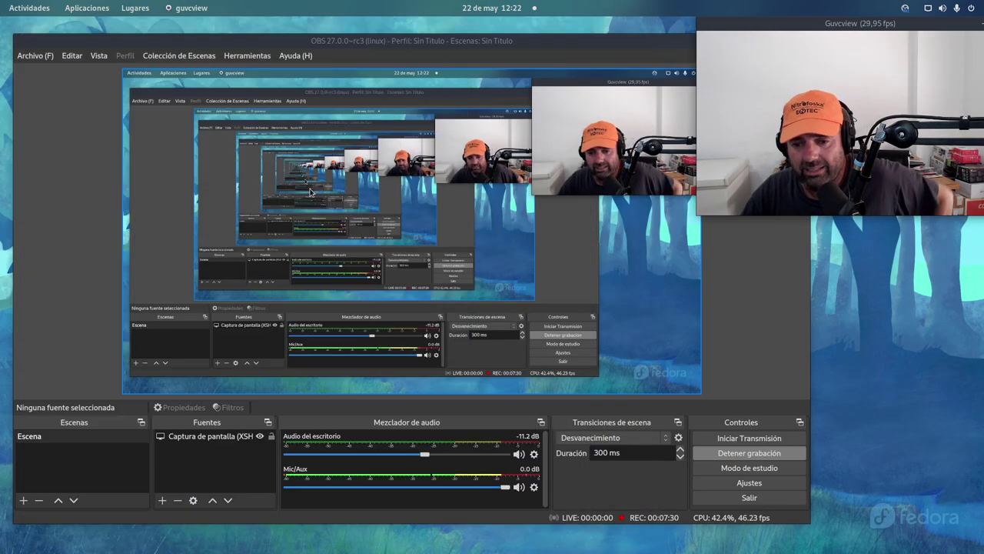
{"action": "key", "text": "super"}
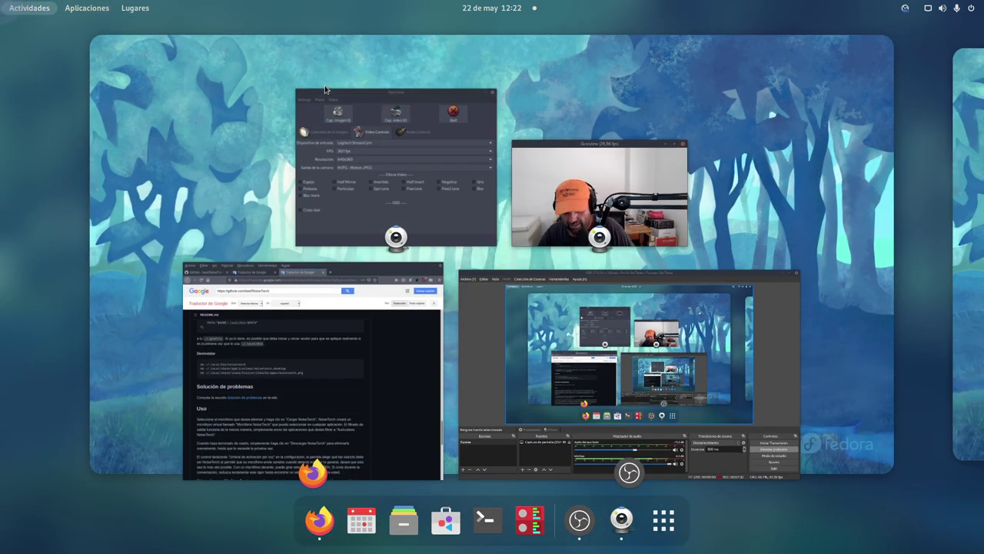
{"action": "type", "text": "no"}
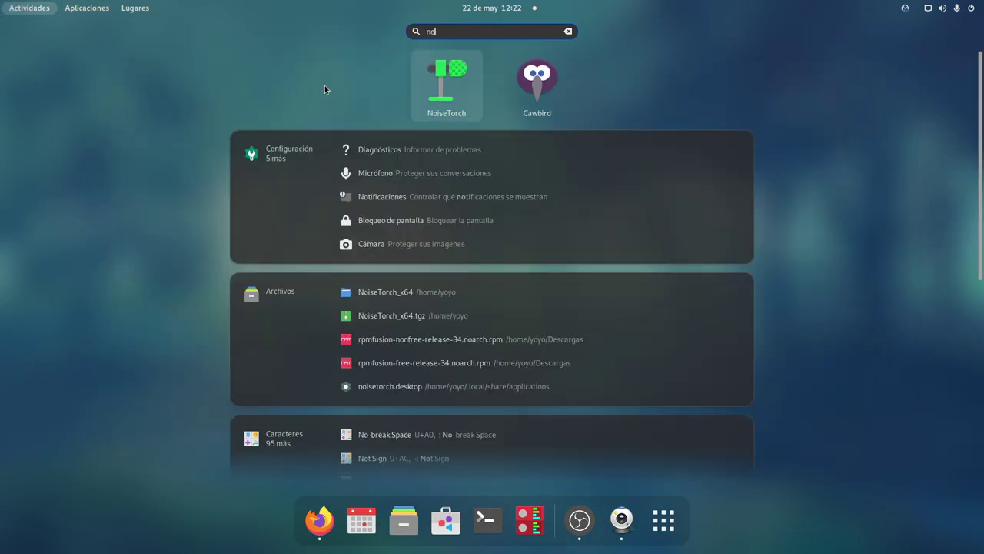
{"action": "left_click", "coordinate": [445, 87]}
{"action": "left_click_drag", "start_coordinate": [357, 27], "coordinate": [415, 88]}
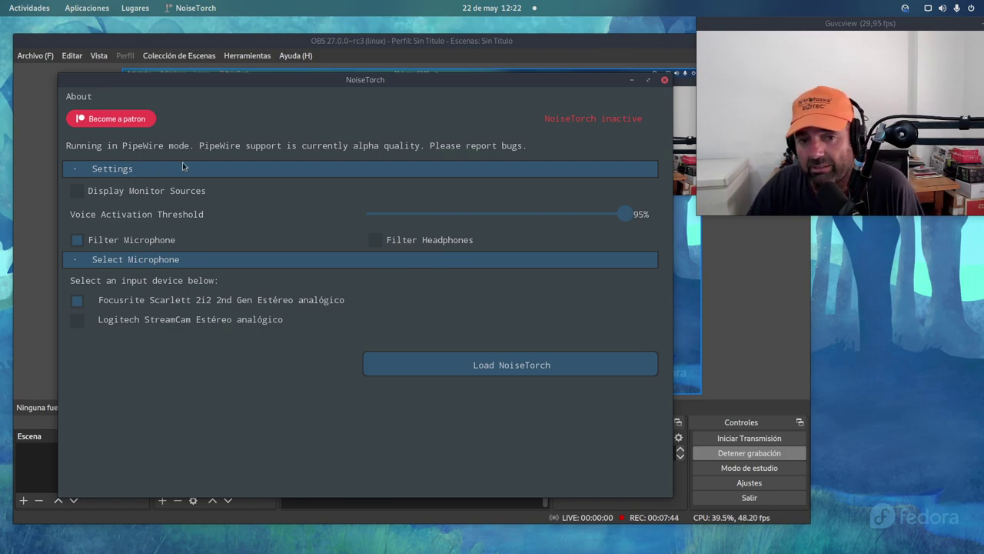
- Bring the NoiseTorch window back to the front and reposition it slightly higher over OBS Studio
{"action": "left_click", "coordinate": [509, 62]}
{"action": "mouse_move", "coordinate": [4, 3]}
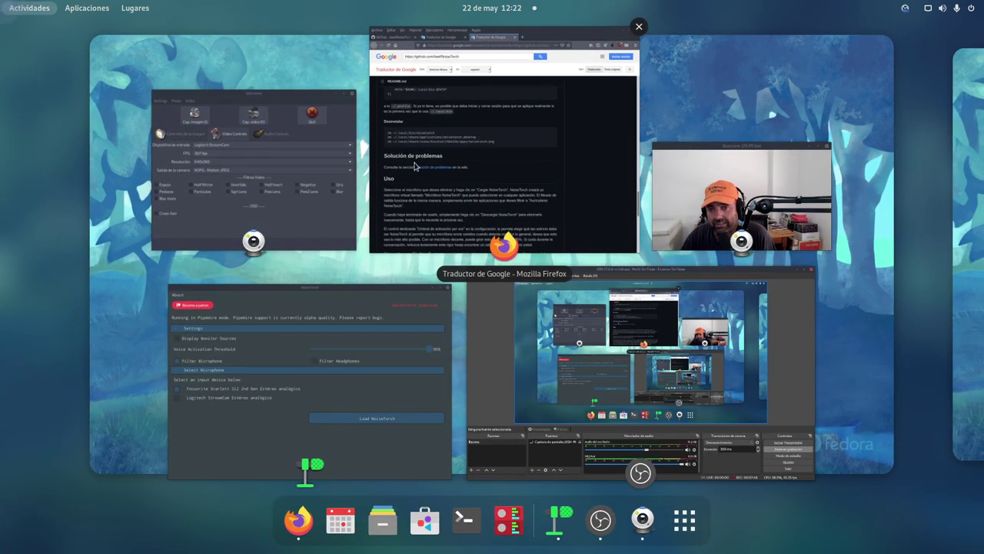
{"action": "left_click", "coordinate": [344, 323]}
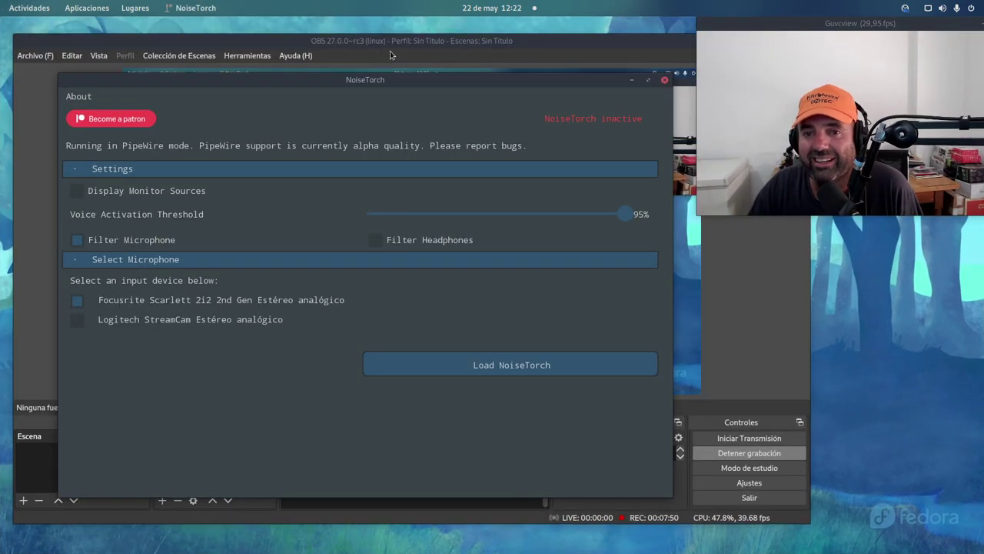
{"action": "left_click_drag", "start_coordinate": [554, 85], "coordinate": [523, 58]}
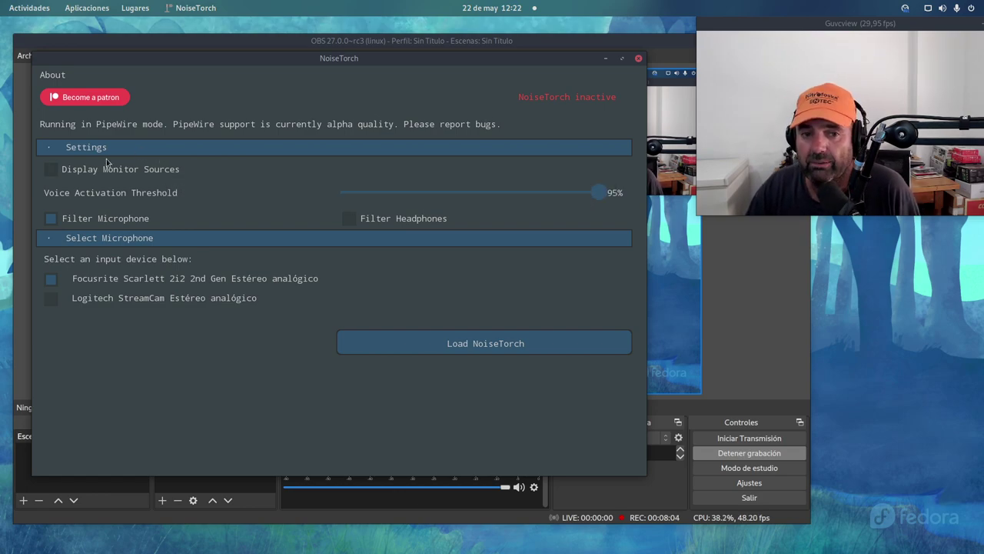
- Collapse and reopen the Settings section, and switch Display Monitor Sources on and off to compare the listed input devices
{"action": "left_click", "coordinate": [137, 148]}
{"action": "left_click", "coordinate": [137, 149]}
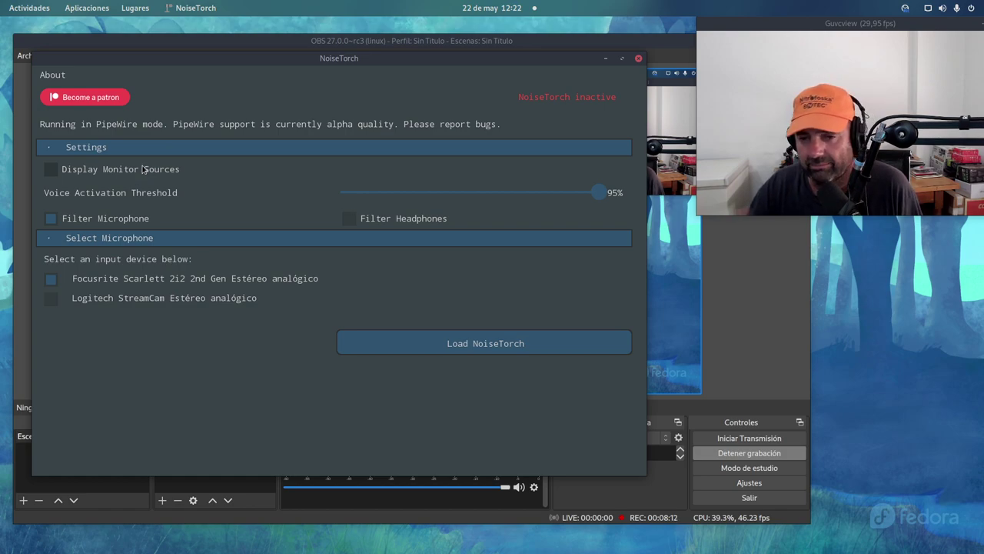
{"action": "left_click", "coordinate": [154, 169]}
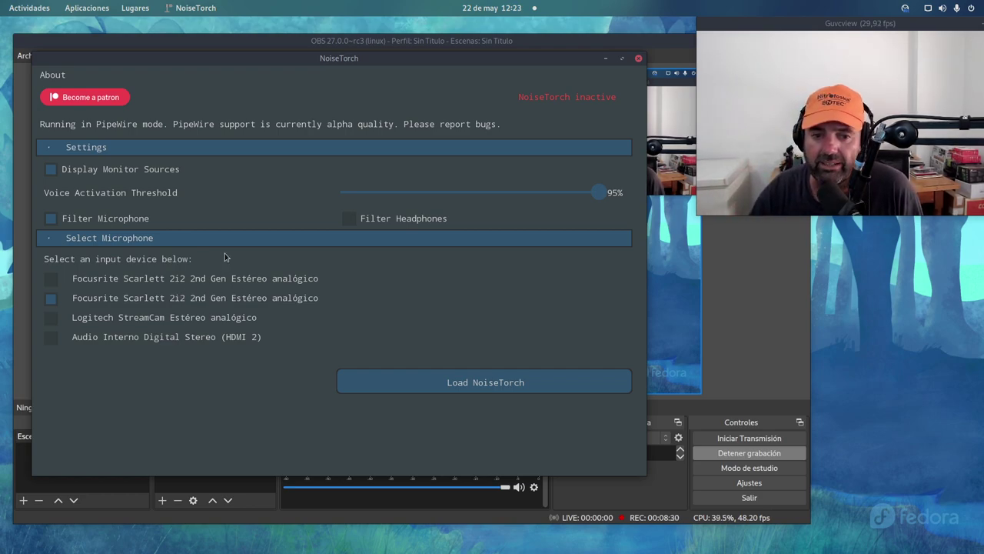
{"action": "mouse_move", "coordinate": [175, 196]}
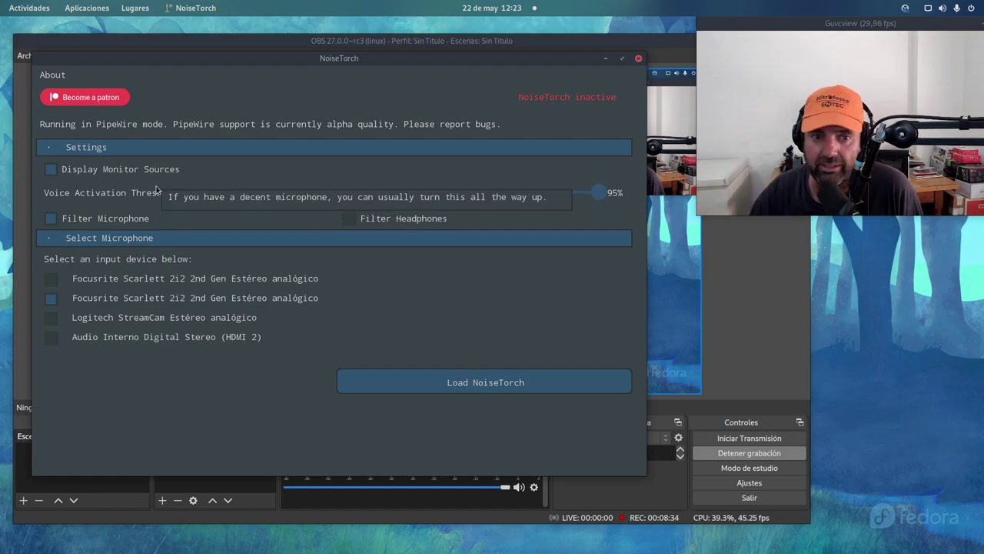
{"action": "left_click", "coordinate": [121, 172]}
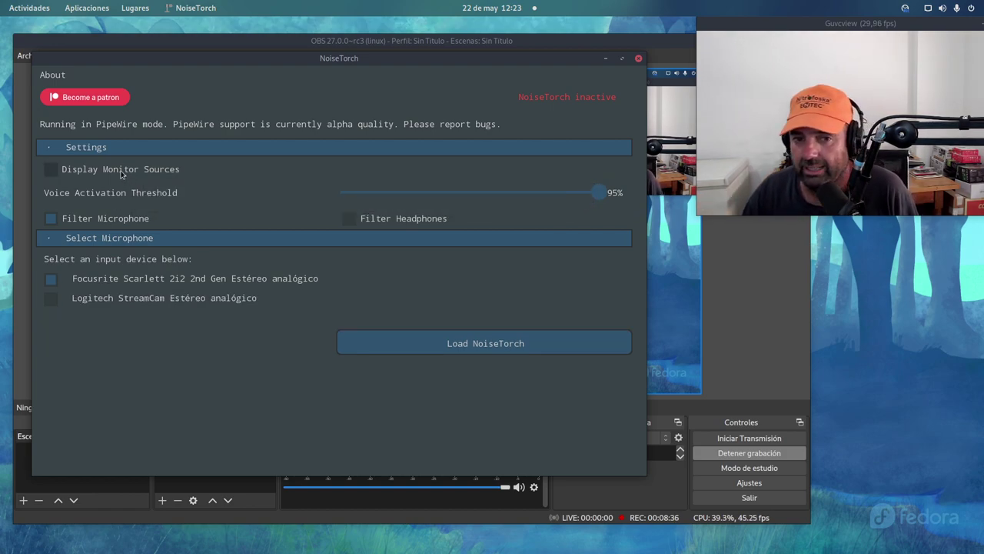
- Collapse and expand the Select Microphone section to show the available input devices
{"action": "left_click", "coordinate": [140, 244]}
{"action": "left_click", "coordinate": [140, 245]}
{"action": "left_click", "coordinate": [140, 244]}
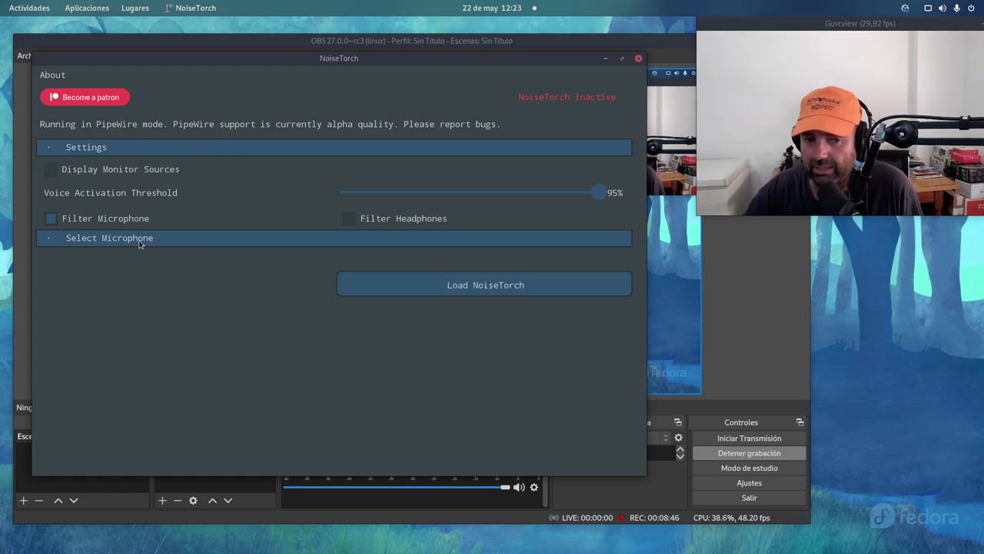
{"action": "left_click", "coordinate": [140, 244]}
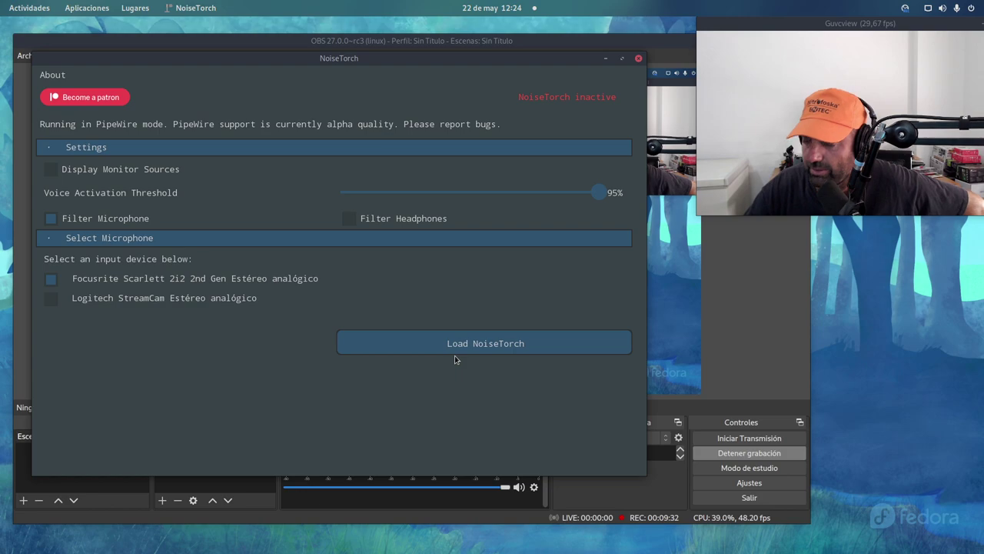
- Switch to OBS Studio and check which device the Mic/Aux audio source uses in its properties
{"action": "left_click", "coordinate": [658, 48]}
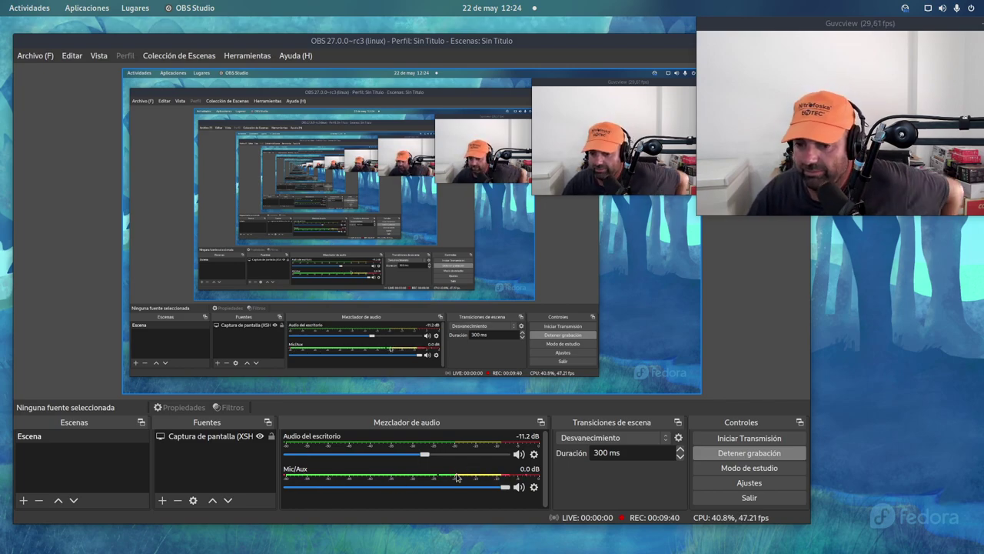
{"action": "left_click", "coordinate": [534, 487]}
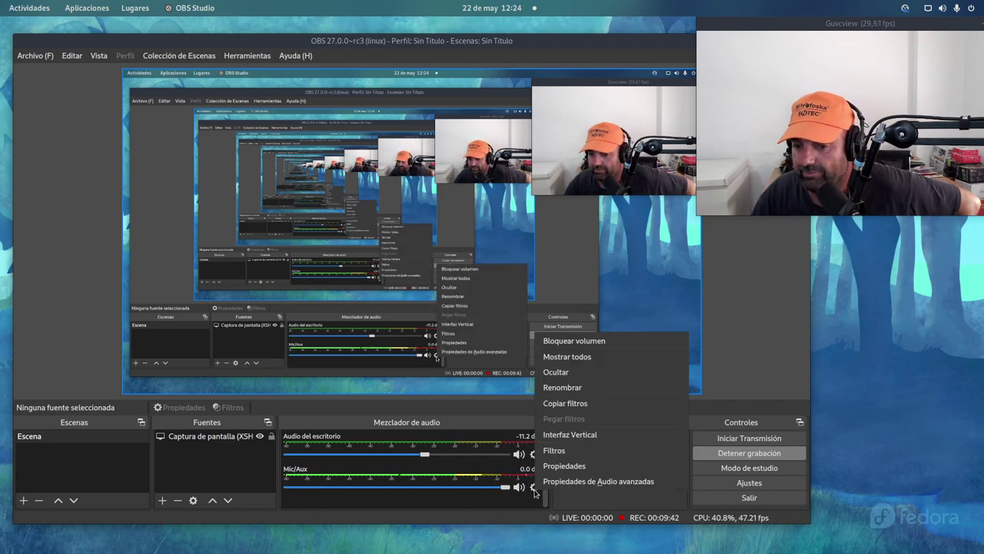
{"action": "left_click", "coordinate": [548, 465]}
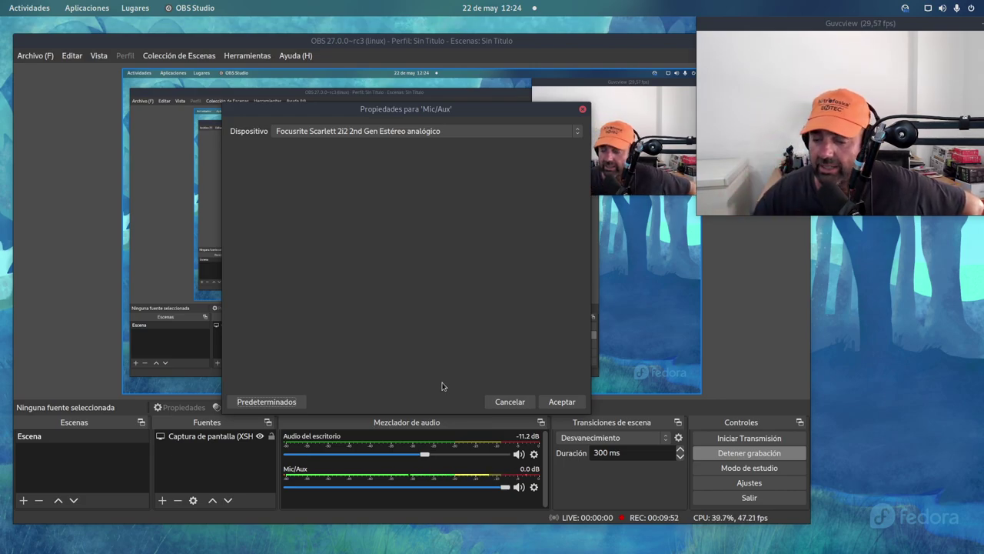
{"action": "left_click", "coordinate": [559, 401]}
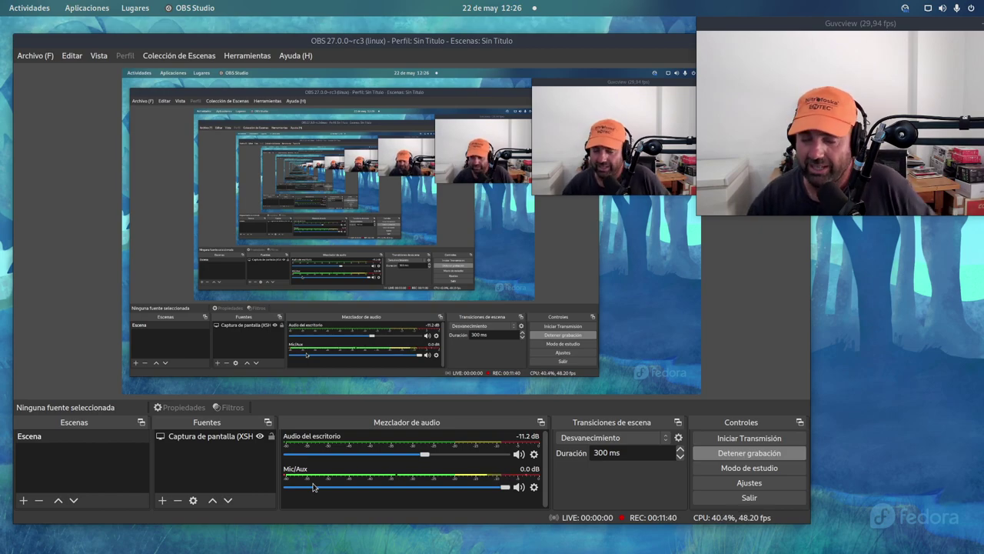
- Return to NoiseTorch, load it for the Focusrite Scarlett 2i2 2nd Gen microphone, and reload it
{"action": "key", "text": "super"}
{"action": "left_click", "coordinate": [478, 213]}
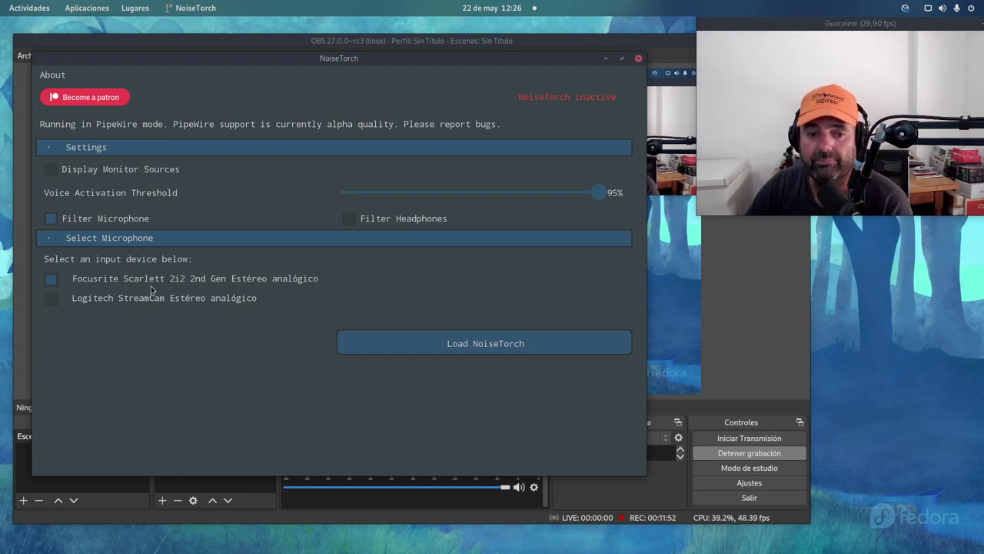
{"action": "left_click", "coordinate": [497, 347]}
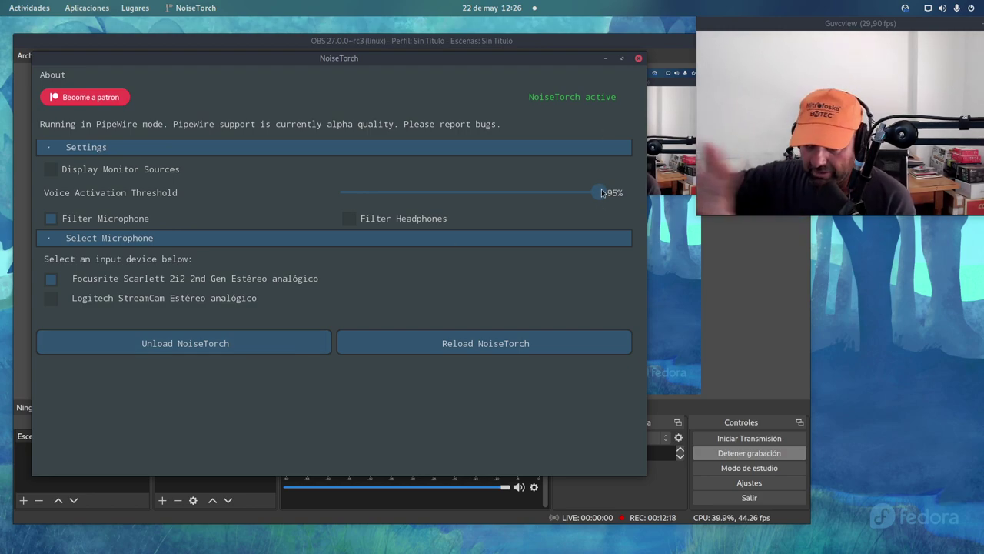
{"action": "left_click", "coordinate": [504, 347]}
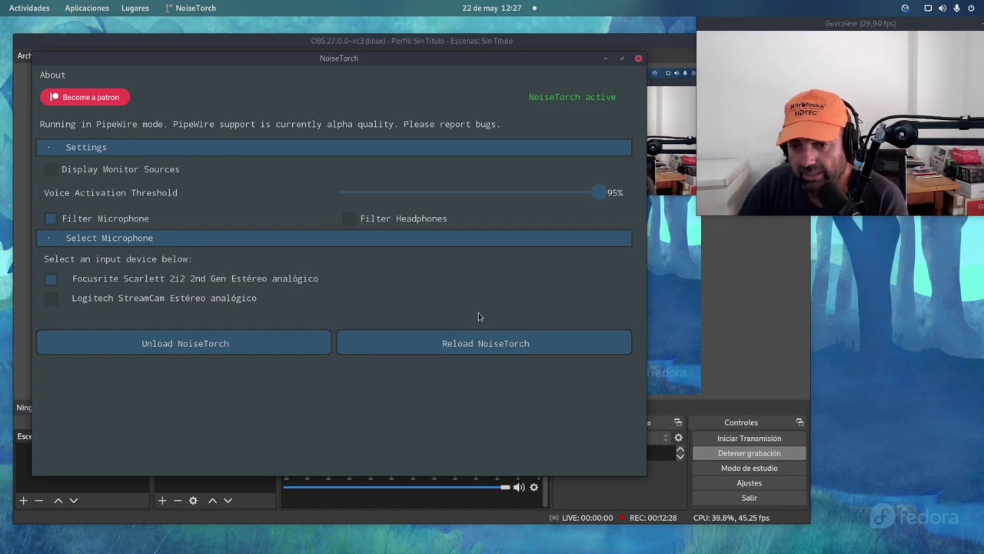
- Switch to OBS Studio and set the Mic/Aux source's device to NoiseTorch Microphone
{"action": "left_click", "coordinate": [638, 57]}
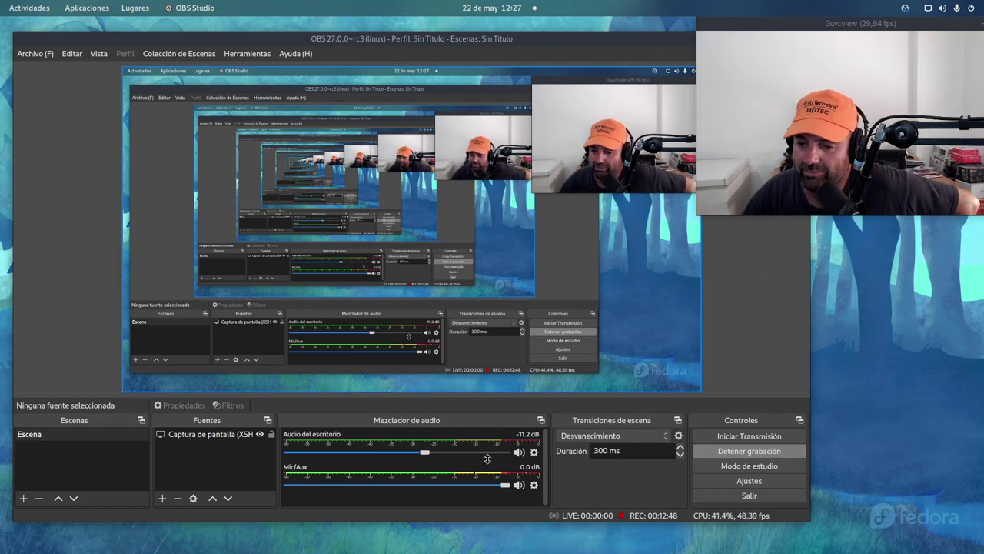
{"action": "left_click", "coordinate": [534, 486]}
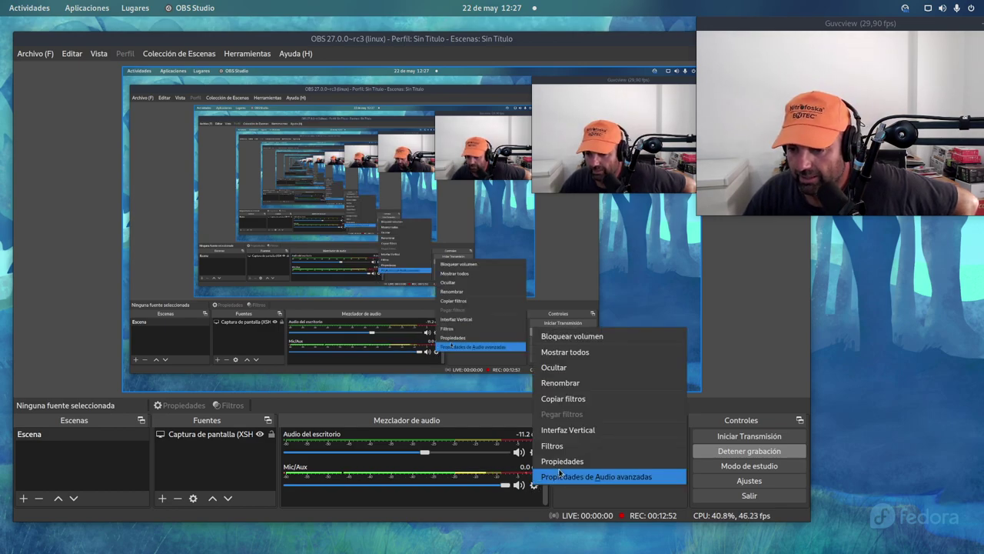
{"action": "left_click", "coordinate": [564, 462]}
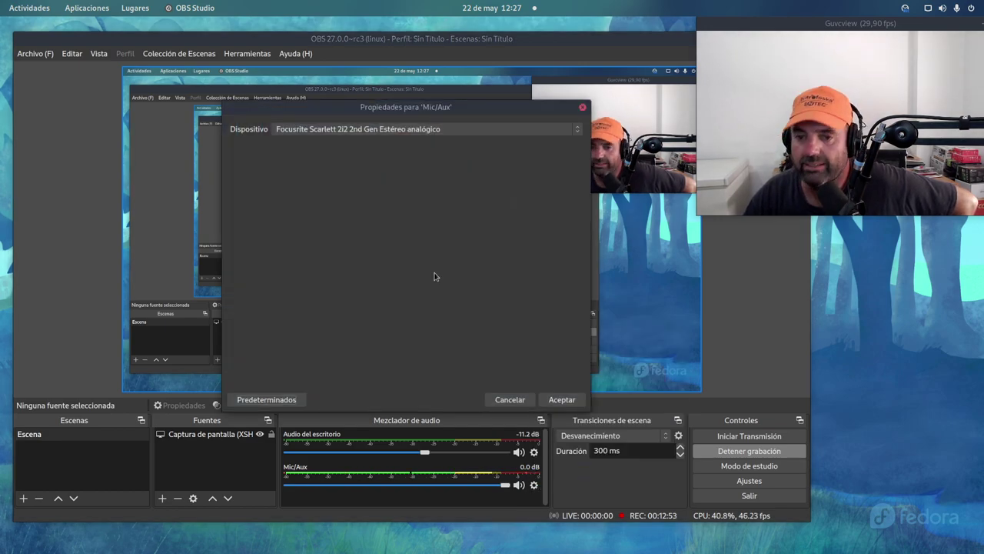
{"action": "left_click", "coordinate": [290, 133]}
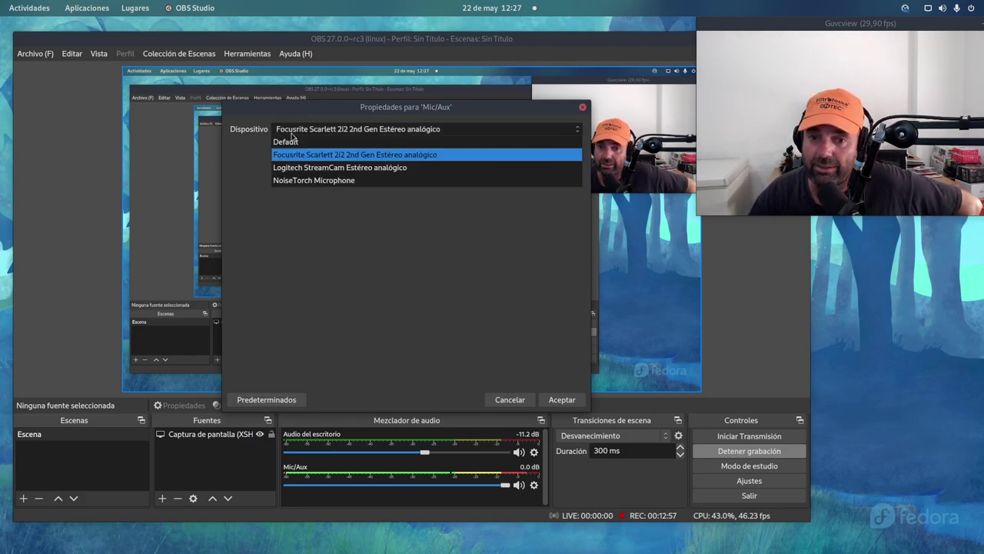
{"action": "left_click", "coordinate": [319, 182]}
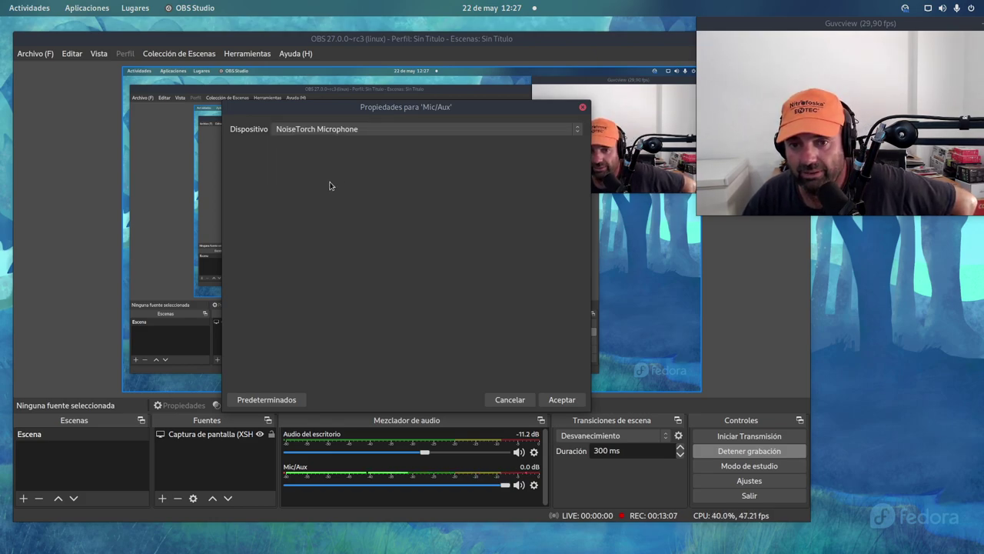
{"action": "left_click", "coordinate": [560, 400]}
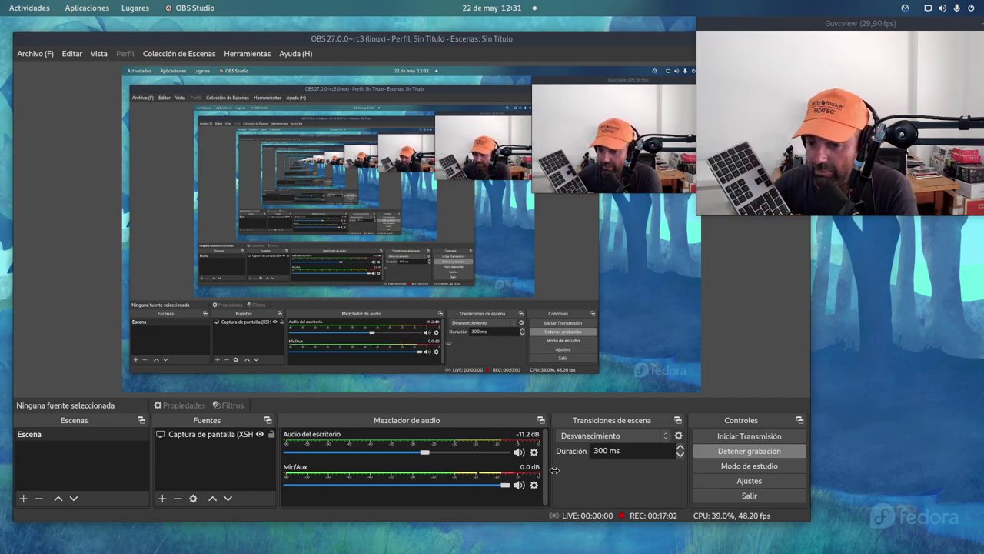
- Set the Mic/Aux source's device back to Focusrite Scarlett 2i2 2nd Gen Estéreo analógico for an unfiltered sound comparison
{"action": "left_click", "coordinate": [534, 484]}
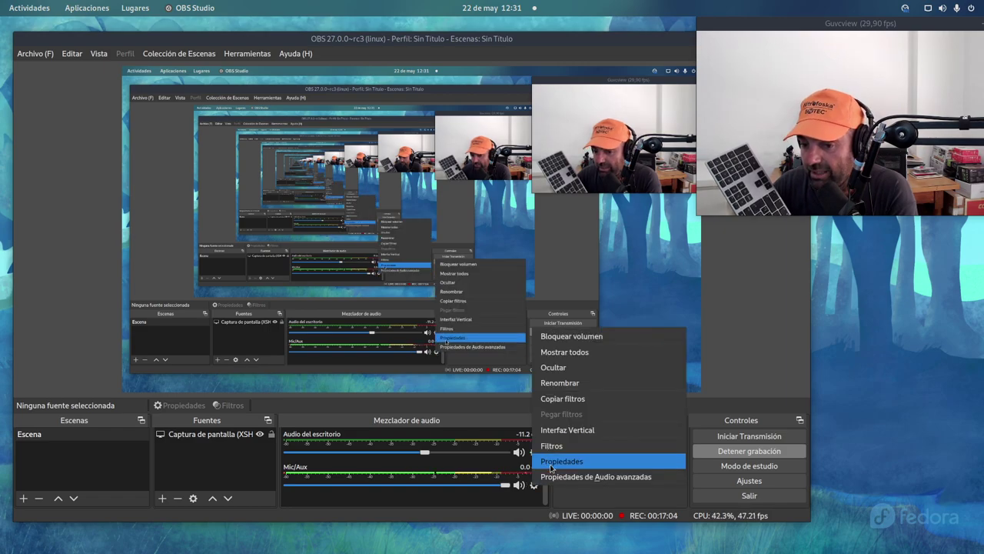
{"action": "left_click", "coordinate": [550, 462]}
{"action": "left_click", "coordinate": [316, 130]}
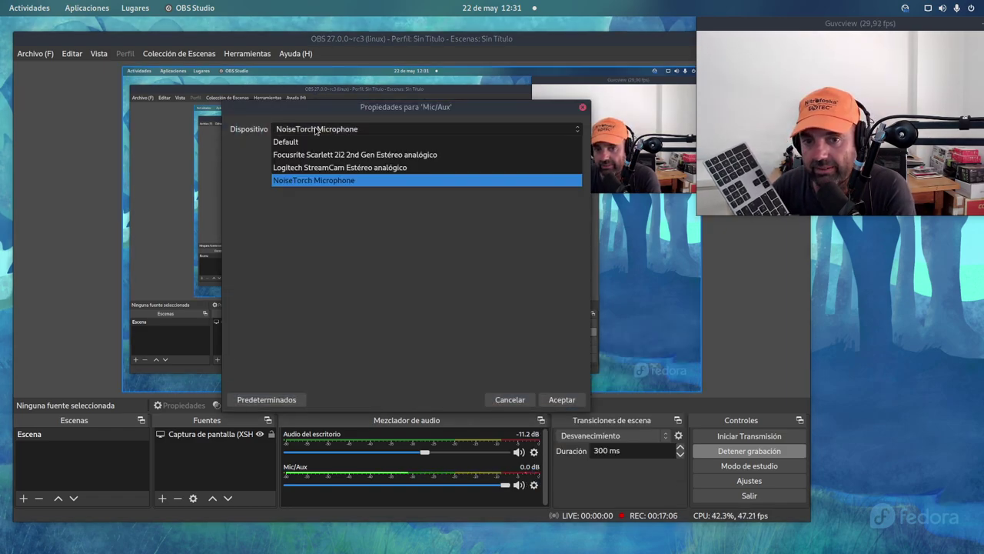
{"action": "left_click", "coordinate": [323, 156]}
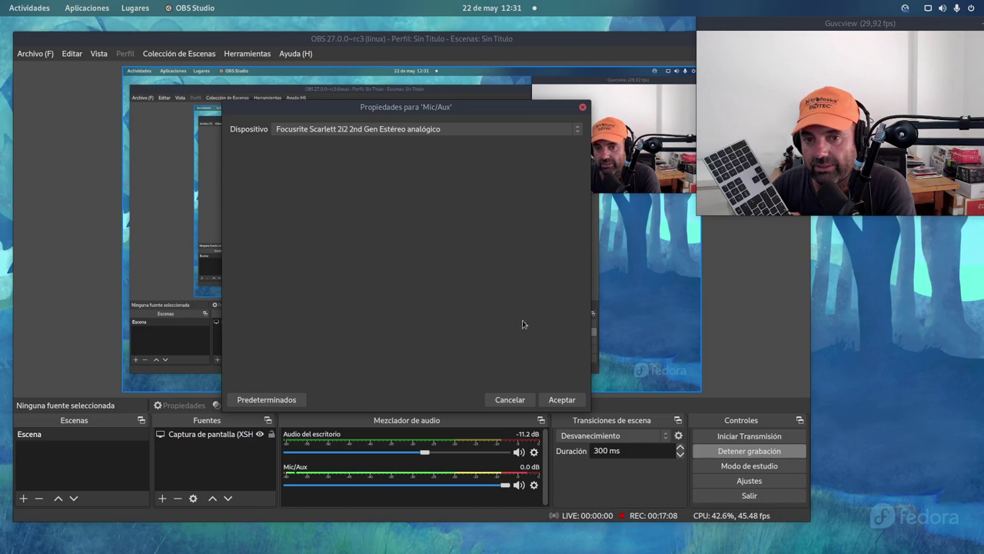
{"action": "left_click", "coordinate": [561, 400]}
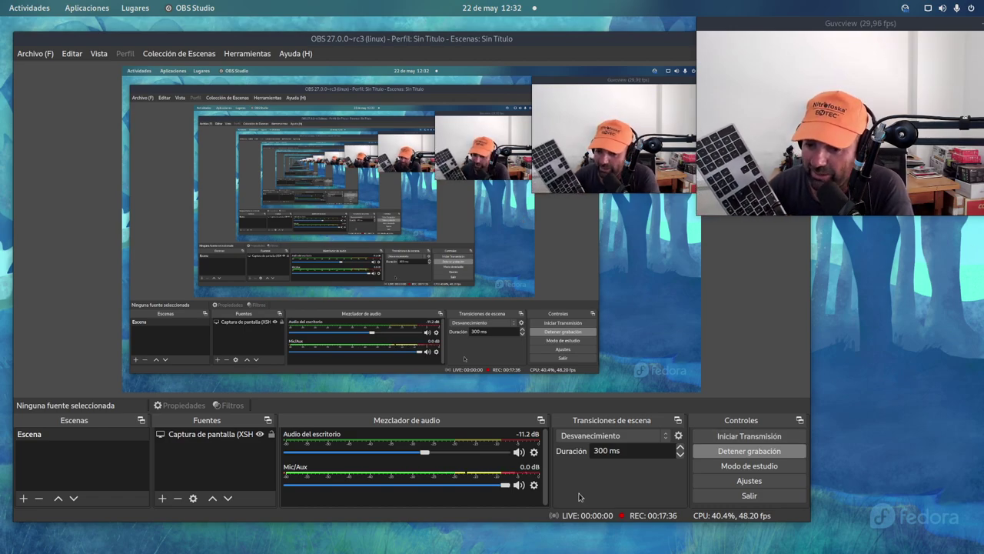
- Select NoiseTorch Microphone again as the Mic/Aux source's device to resume the filtered audio
{"action": "left_click", "coordinate": [533, 484]}
{"action": "left_click", "coordinate": [584, 466]}
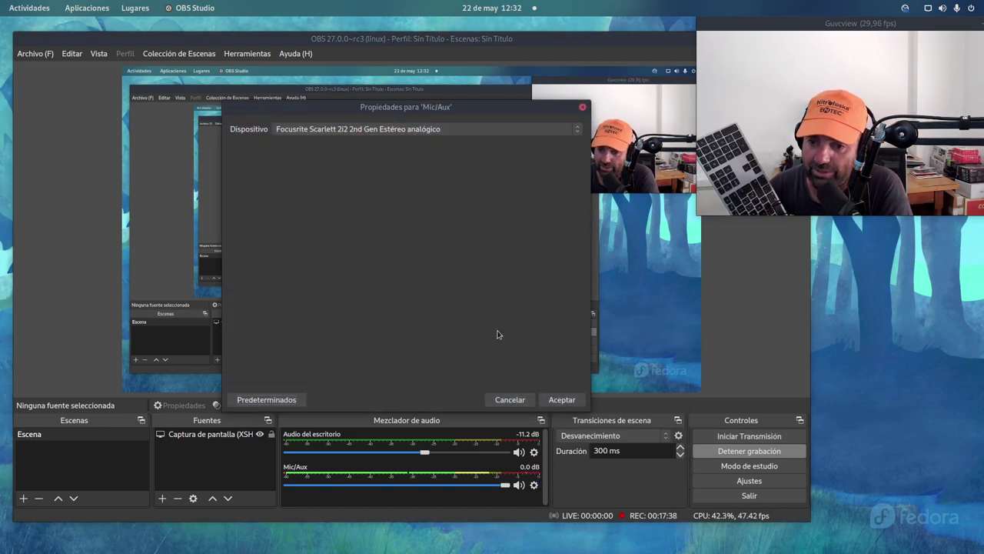
{"action": "left_click", "coordinate": [461, 125]}
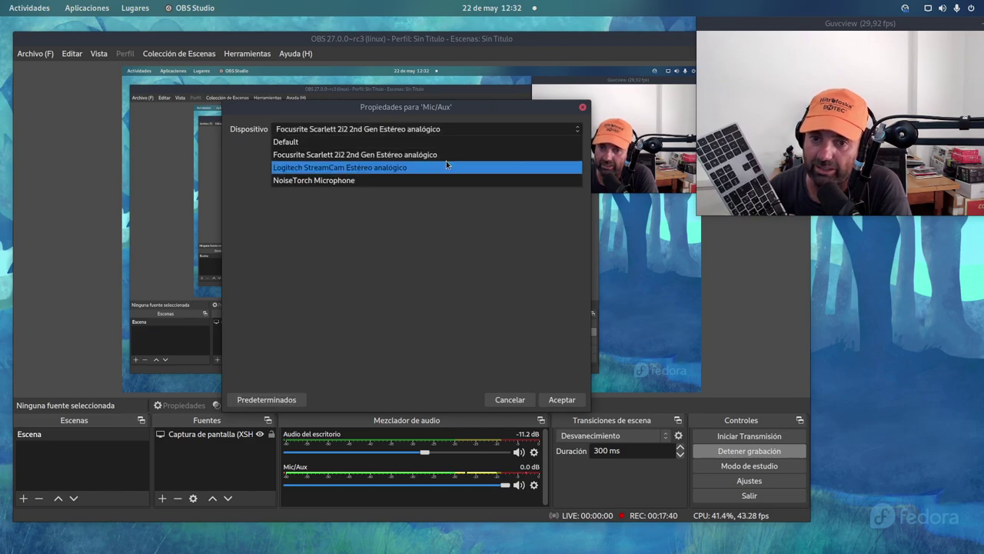
{"action": "left_click", "coordinate": [400, 180]}
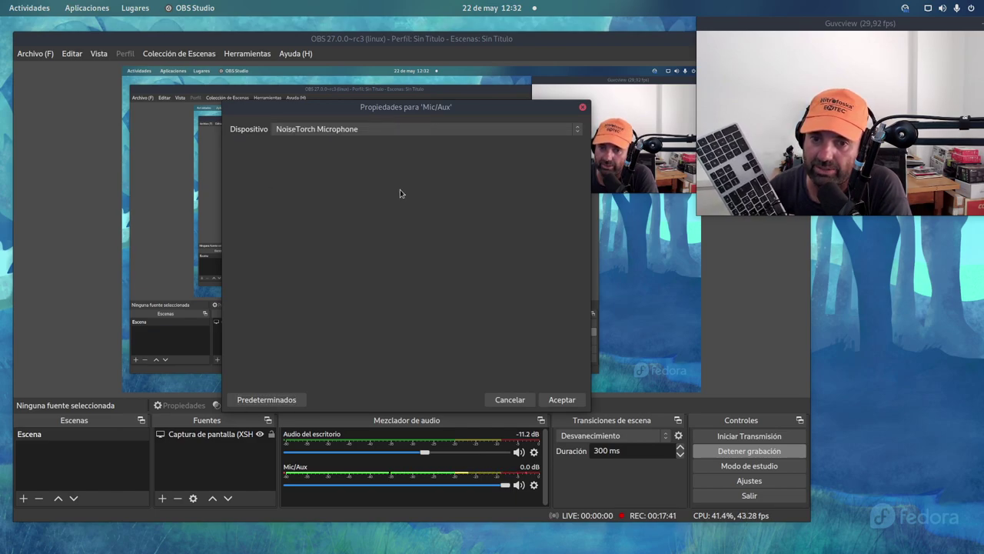
{"action": "left_click", "coordinate": [560, 400]}
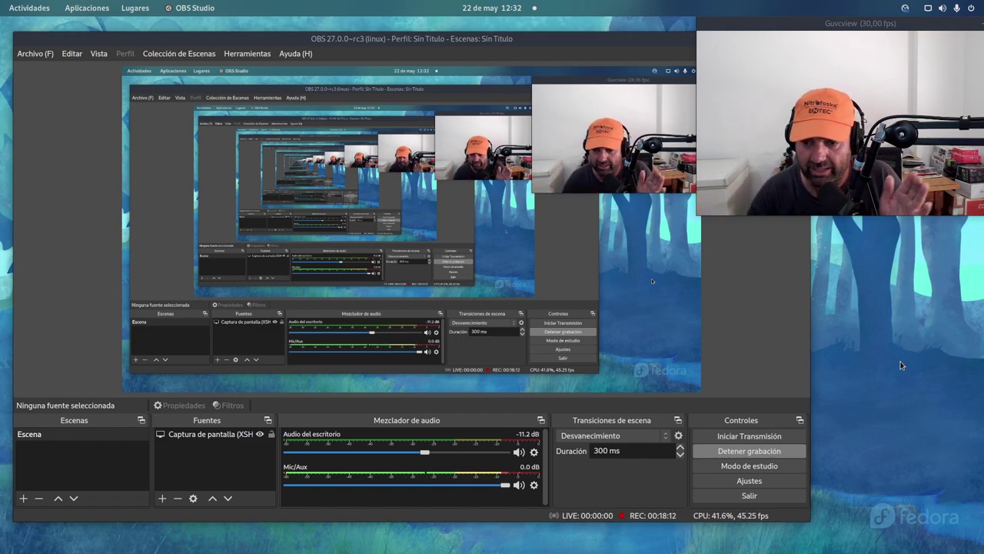
- Switch to NoiseTorch, unload it from the Focusrite Scarlett 2i2 2nd Gen microphone, and minimize its window
{"action": "mouse_move", "coordinate": [2, 10]}
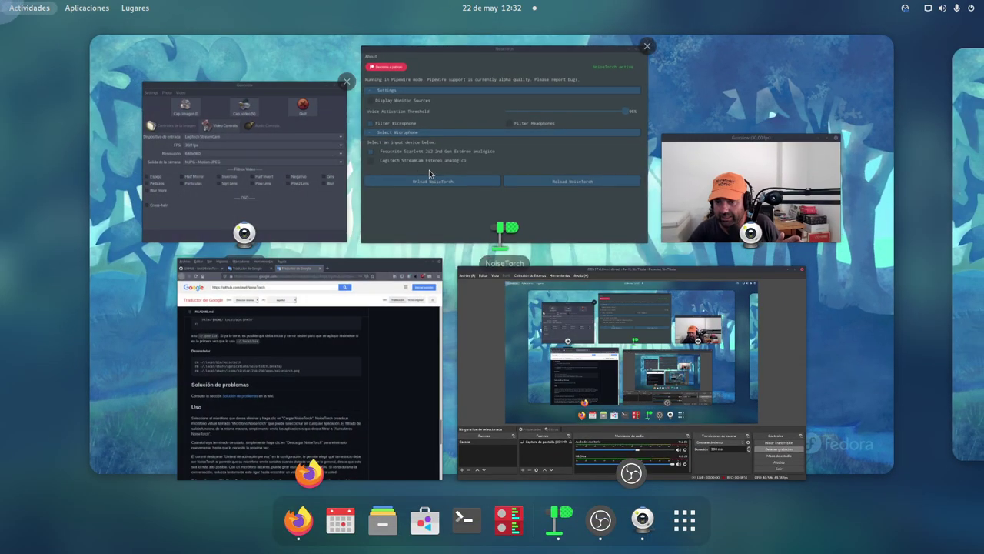
{"action": "left_click", "coordinate": [449, 203]}
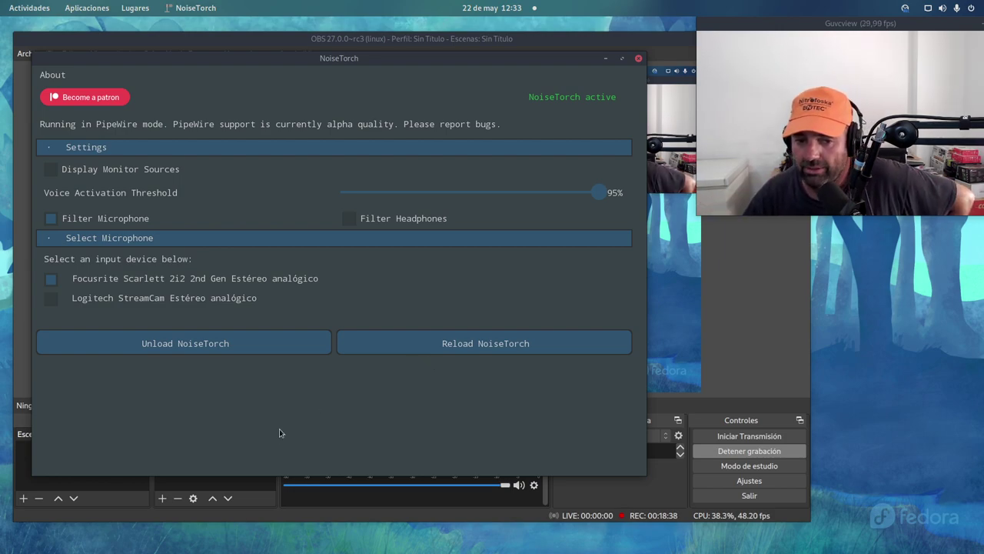
{"action": "left_click", "coordinate": [212, 345]}
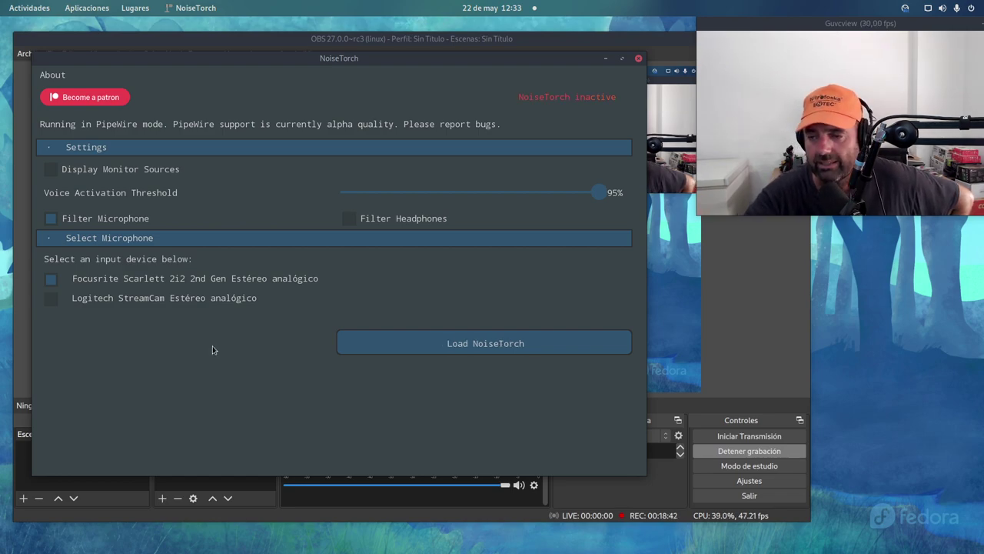
{"action": "left_click", "coordinate": [605, 59]}
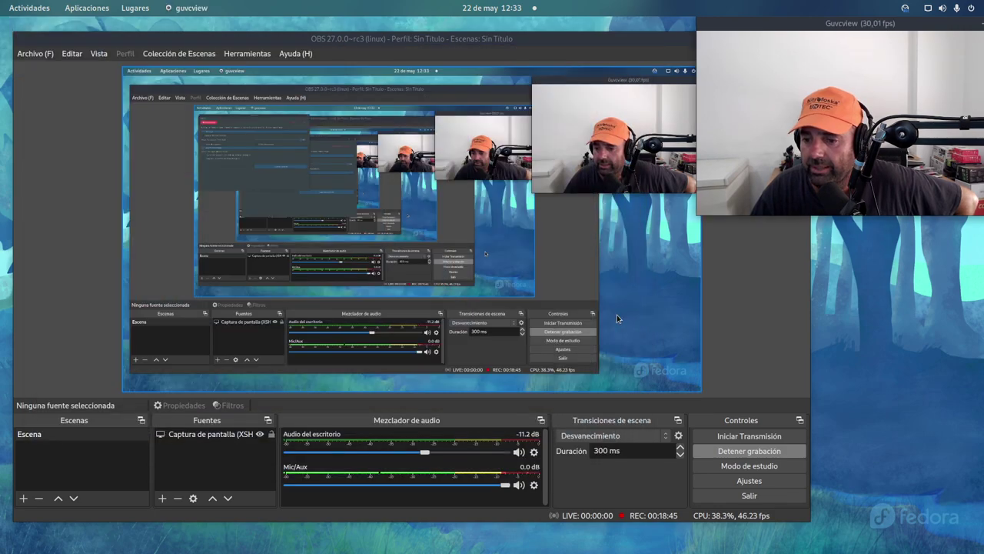
- Review the available devices in the Mic/Aux source's properties in OBS Studio and accept Default as the device
{"action": "left_click", "coordinate": [534, 486]}
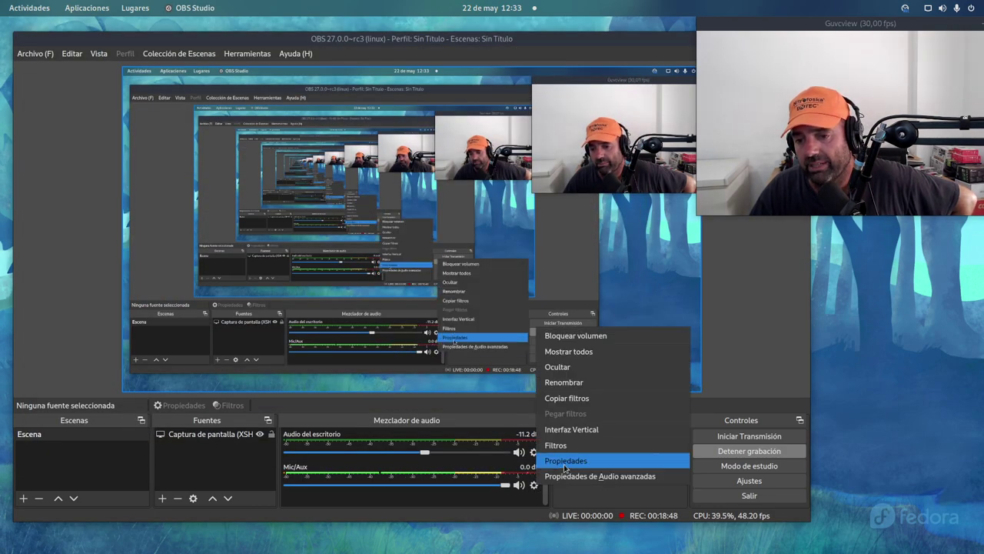
{"action": "left_click", "coordinate": [550, 464]}
{"action": "left_click", "coordinate": [335, 131]}
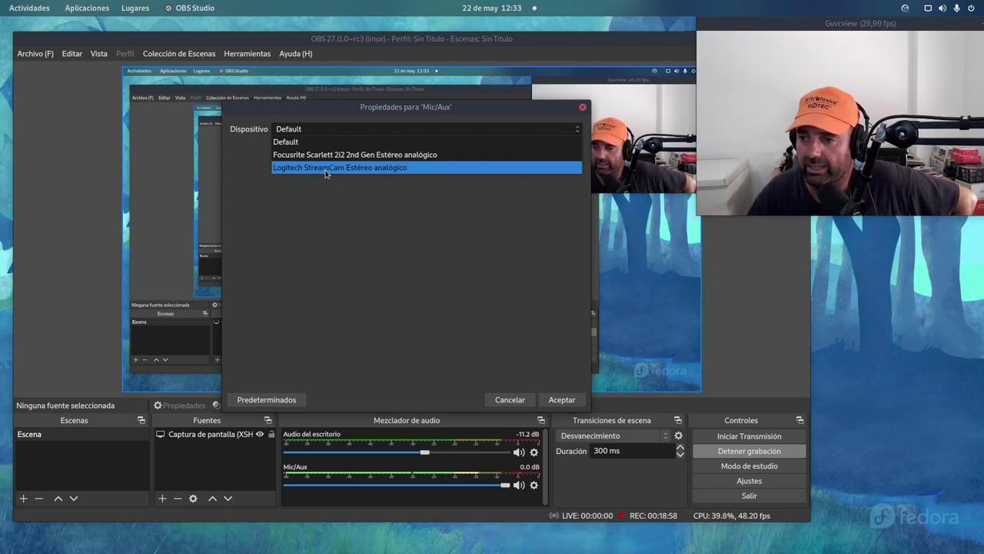
{"action": "left_click", "coordinate": [323, 242]}
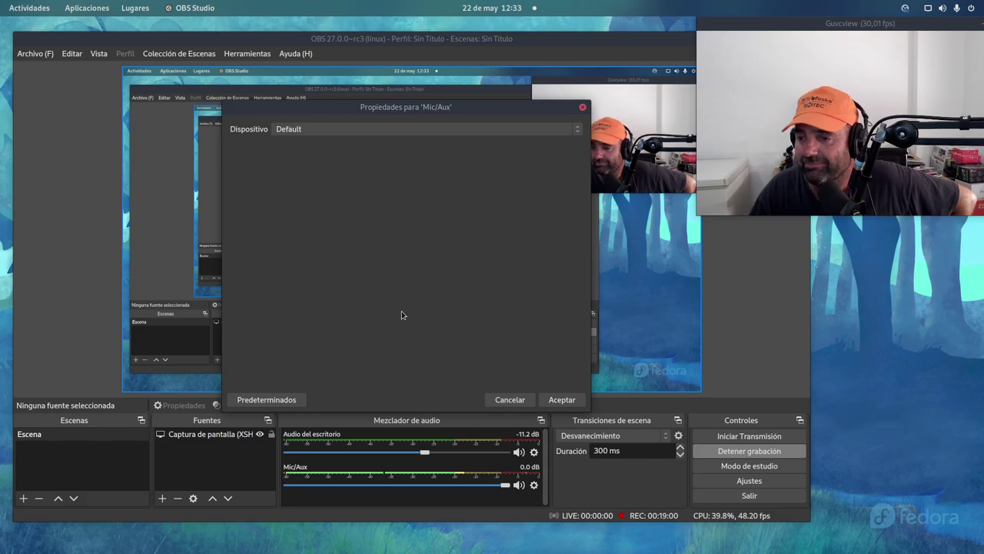
{"action": "left_click", "coordinate": [558, 402]}
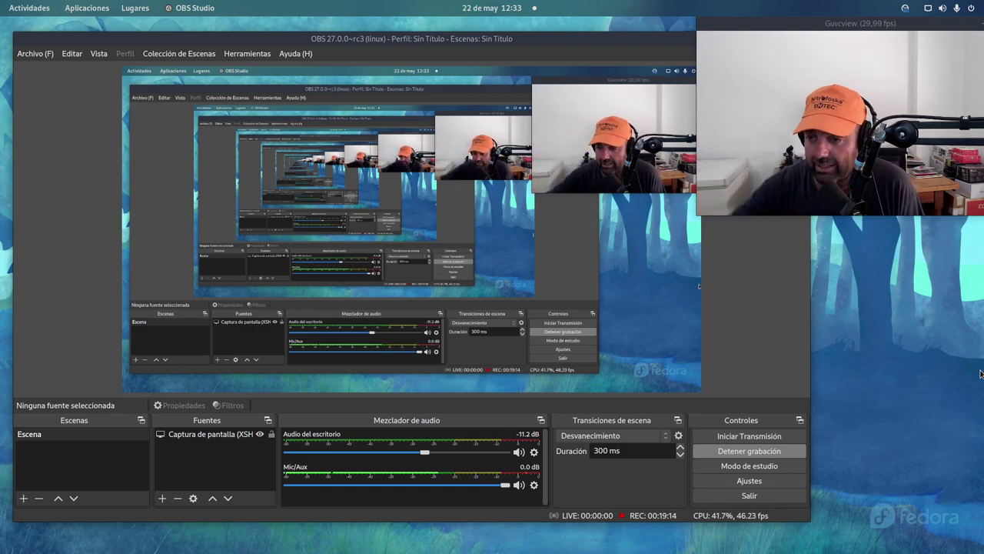
- Switch to Firefox, find Download & Install in the NoiseTorch GitHub README, check the latest release's download files, and return to the README
{"action": "key", "text": "super"}
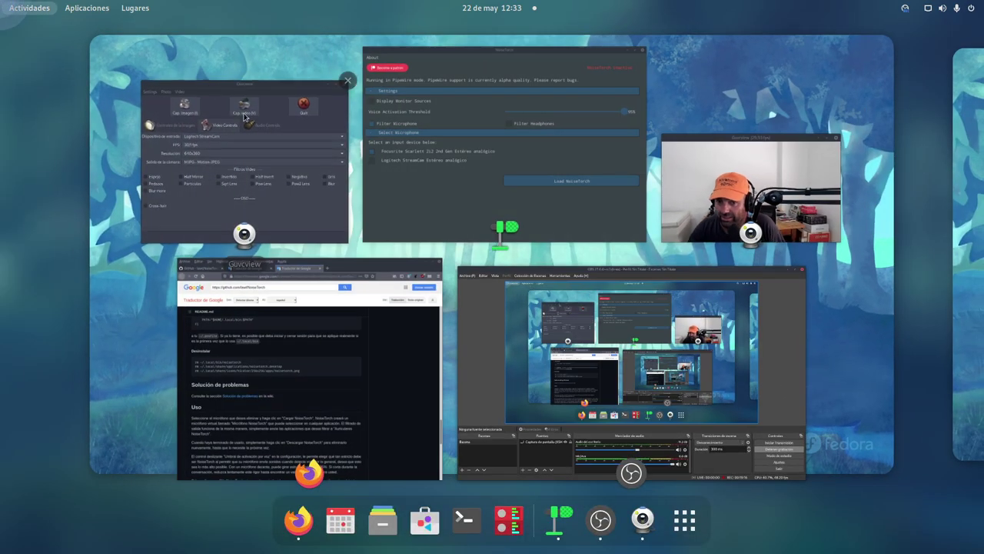
{"action": "left_click", "coordinate": [299, 522]}
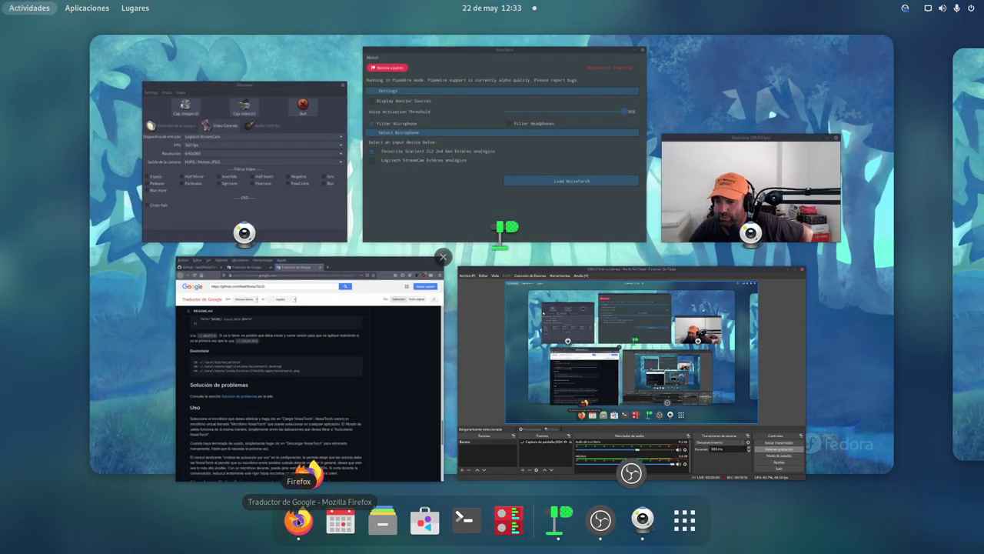
{"action": "left_click", "coordinate": [98, 46]}
{"action": "scroll", "coordinate": [216, 254], "scroll_direction": "down", "scroll_amount": 20}
{"action": "scroll", "coordinate": [218, 269], "scroll_direction": "down", "scroll_amount": 5}
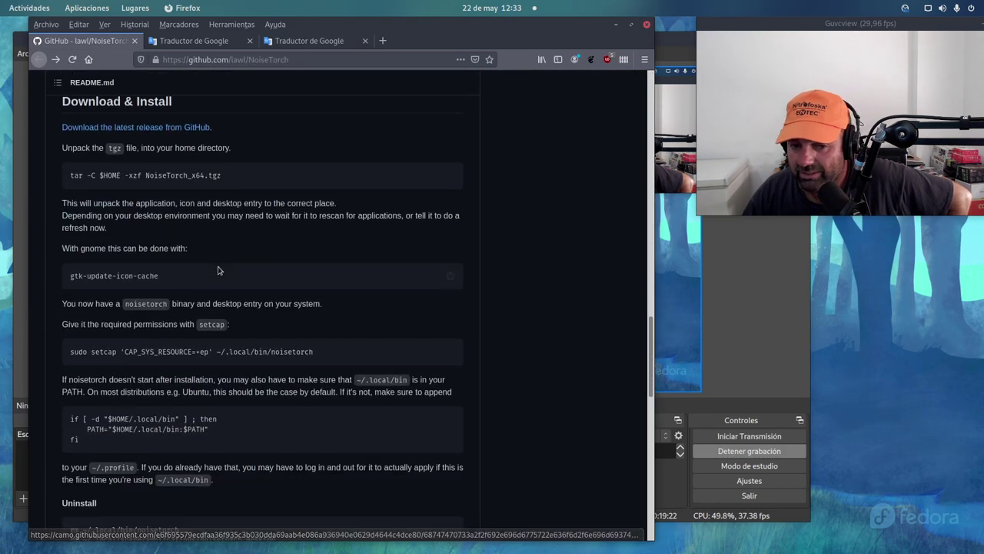
{"action": "scroll", "coordinate": [218, 261], "scroll_direction": "up", "scroll_amount": 3}
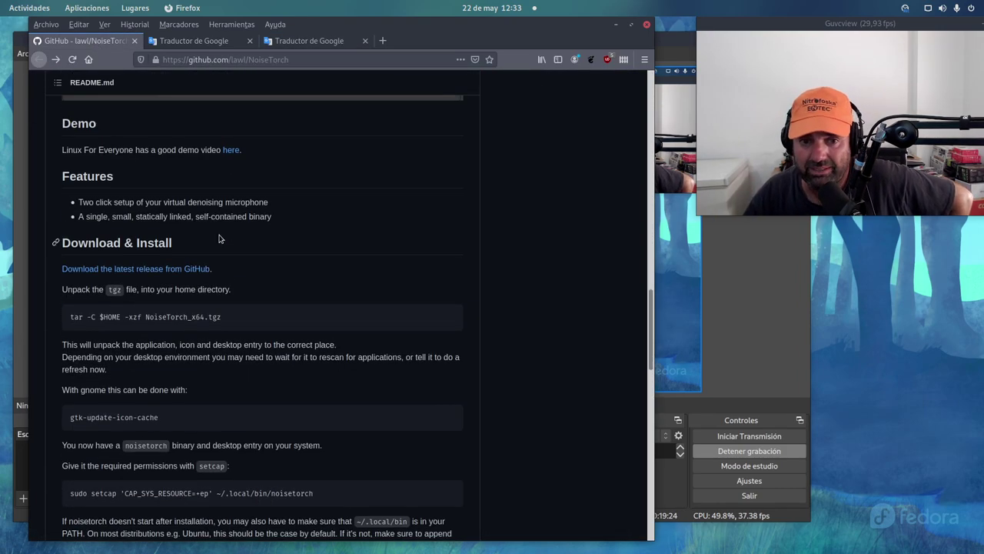
{"action": "left_click", "coordinate": [111, 375]}
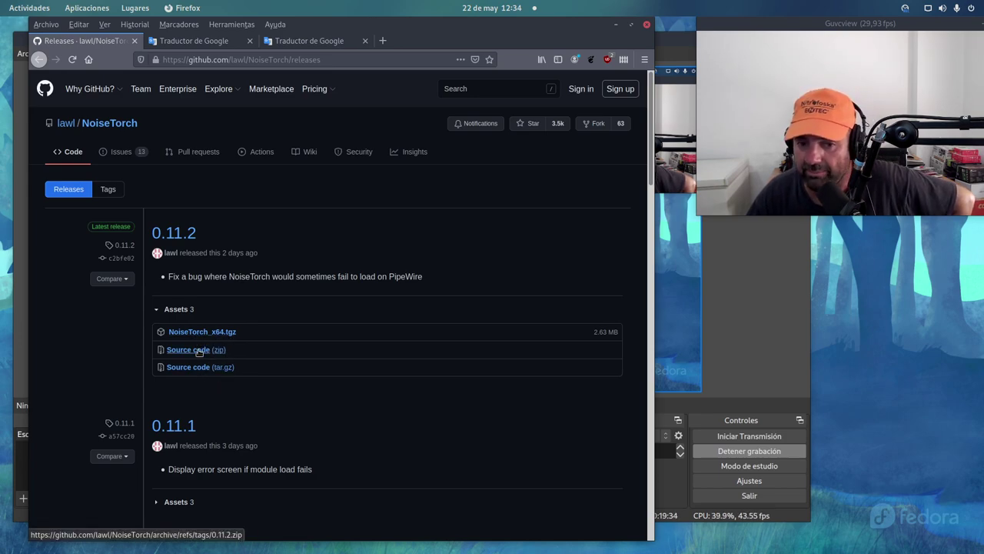
{"action": "left_click", "coordinate": [40, 59]}
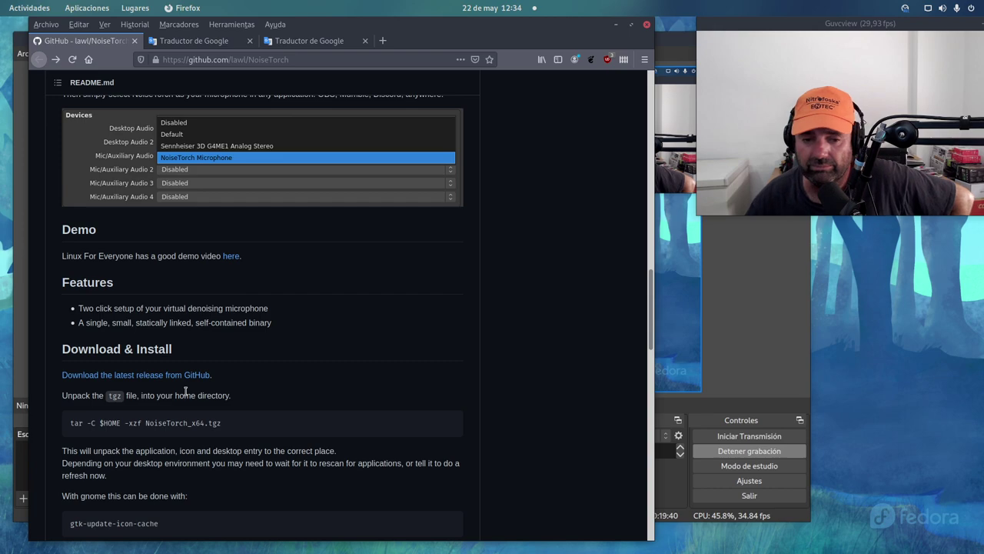
- Highlight in turn the README's tar command for unpacking NoiseTorch_x64.tgz and the gtk-update-icon-cache command
{"action": "left_click_drag", "start_coordinate": [225, 426], "coordinate": [69, 427]}
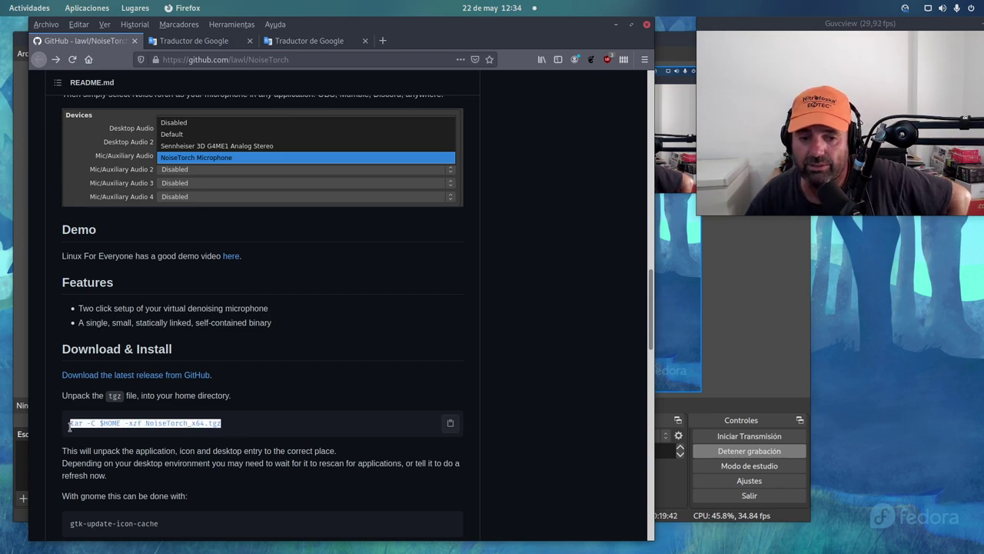
{"action": "left_click", "coordinate": [294, 401]}
{"action": "scroll", "coordinate": [280, 407], "scroll_direction": "down", "scroll_amount": 3}
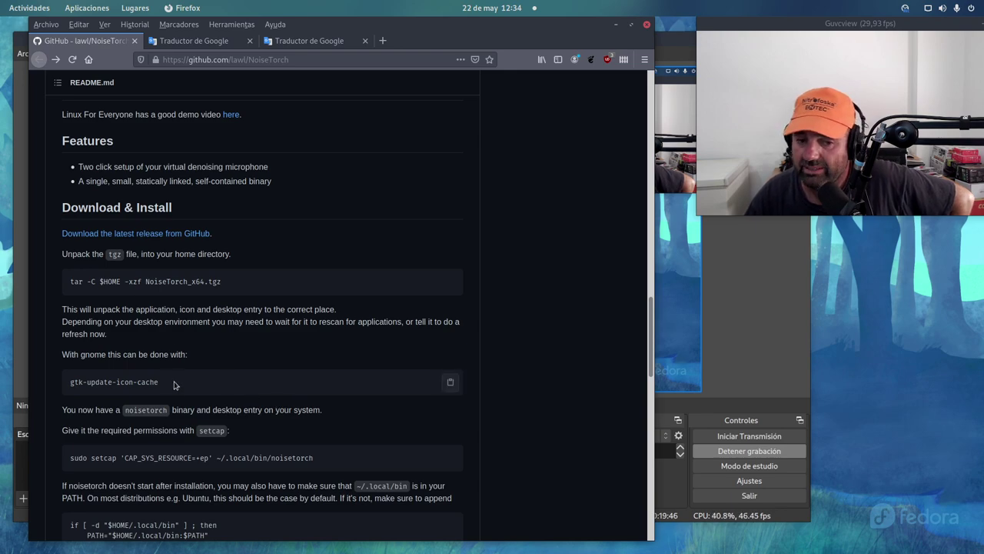
{"action": "left_click_drag", "start_coordinate": [174, 382], "coordinate": [66, 386]}
{"action": "left_click", "coordinate": [235, 376]}
- Highlight the README's sudo setcap permissions command and the note for when noisetorch doesn't start after installation
{"action": "scroll", "coordinate": [332, 363], "scroll_direction": "down", "scroll_amount": 3}
{"action": "left_click_drag", "start_coordinate": [313, 352], "coordinate": [37, 356]}
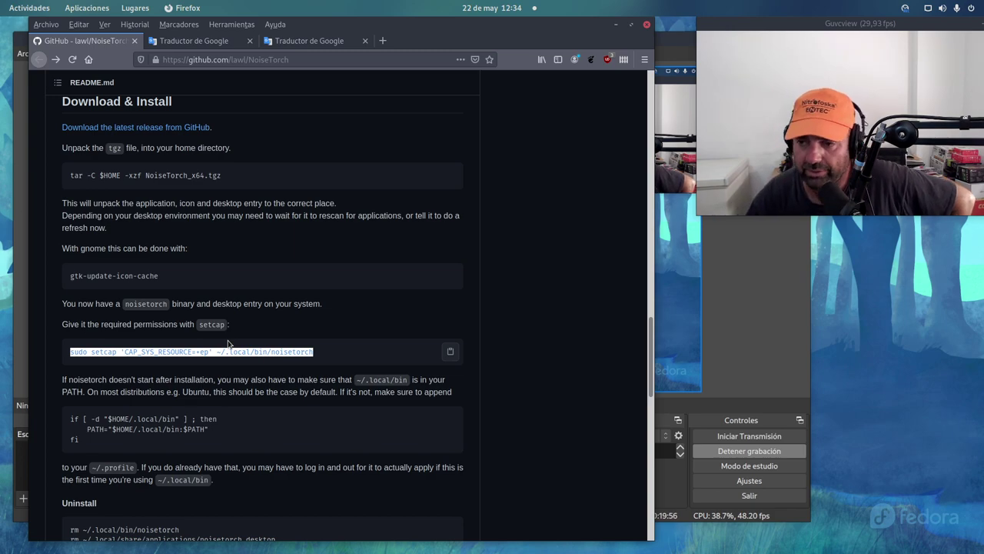
{"action": "scroll", "coordinate": [205, 417], "scroll_direction": "down", "scroll_amount": 3}
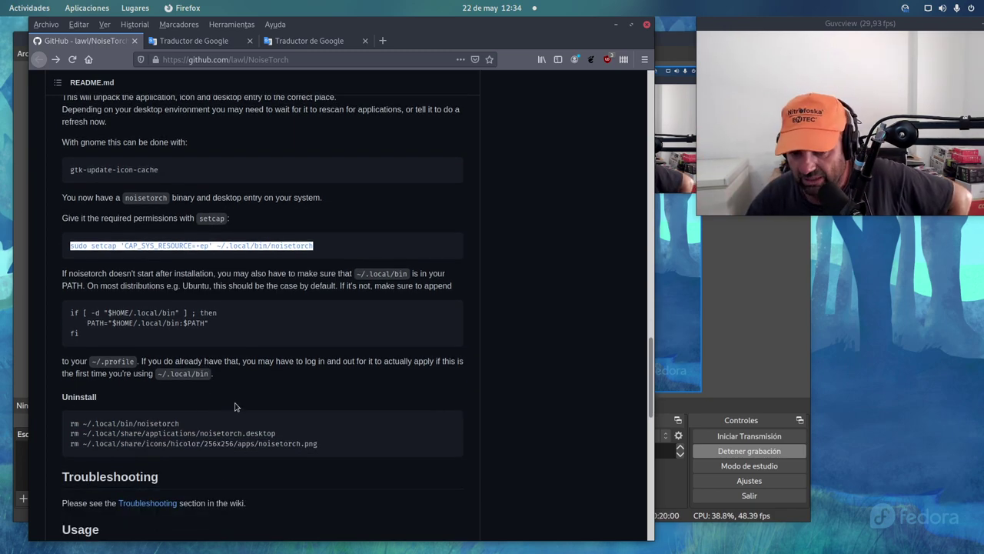
{"action": "left_click", "coordinate": [338, 225]}
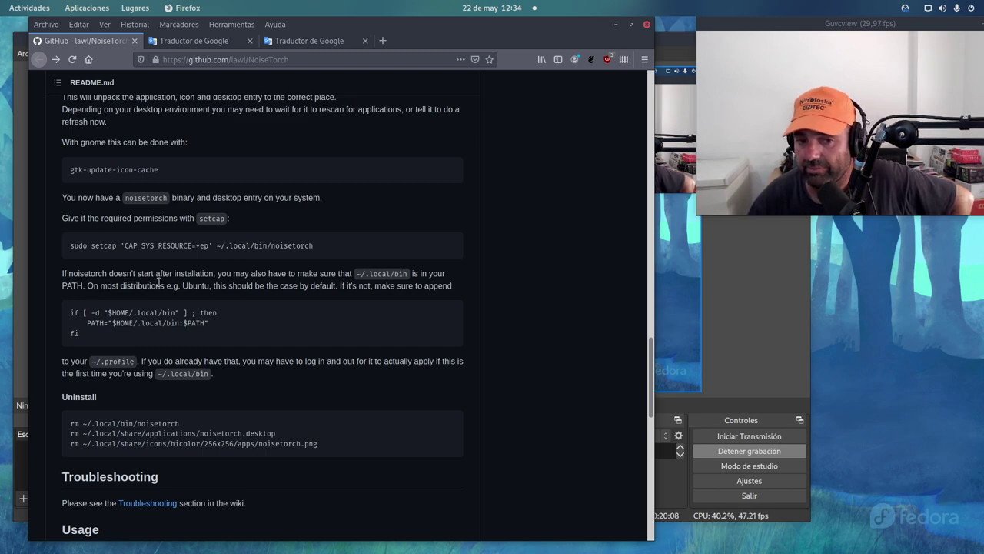
{"action": "left_click_drag", "start_coordinate": [213, 273], "coordinate": [61, 273]}
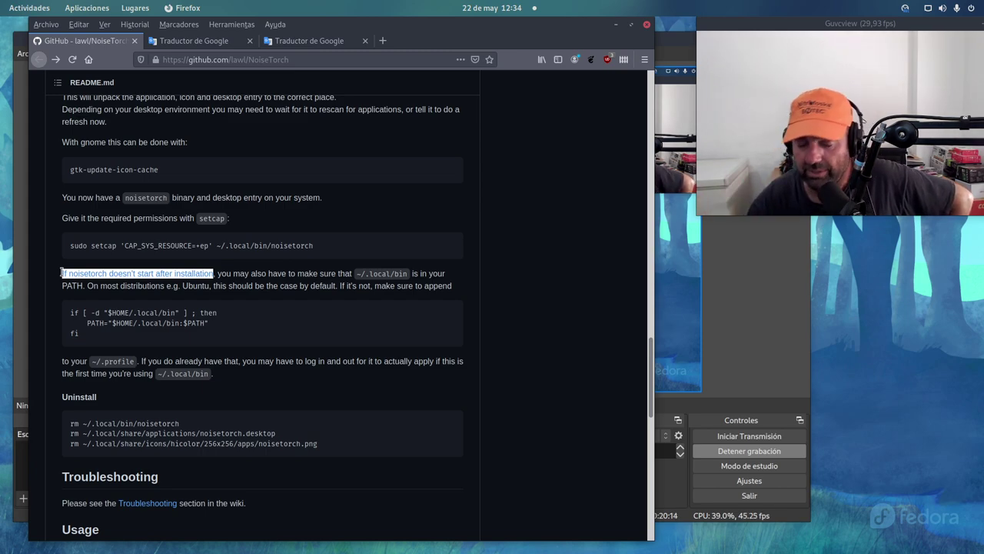
- Highlight the three rm commands in the README's Uninstall section, clear the selection, and minimize the browser
{"action": "scroll", "coordinate": [227, 389], "scroll_direction": "down", "scroll_amount": 5}
{"action": "scroll", "coordinate": [229, 369], "scroll_direction": "up", "scroll_amount": 6}
{"action": "scroll", "coordinate": [230, 356], "scroll_direction": "down", "scroll_amount": 3}
{"action": "left_click_drag", "start_coordinate": [325, 419], "coordinate": [54, 388]}
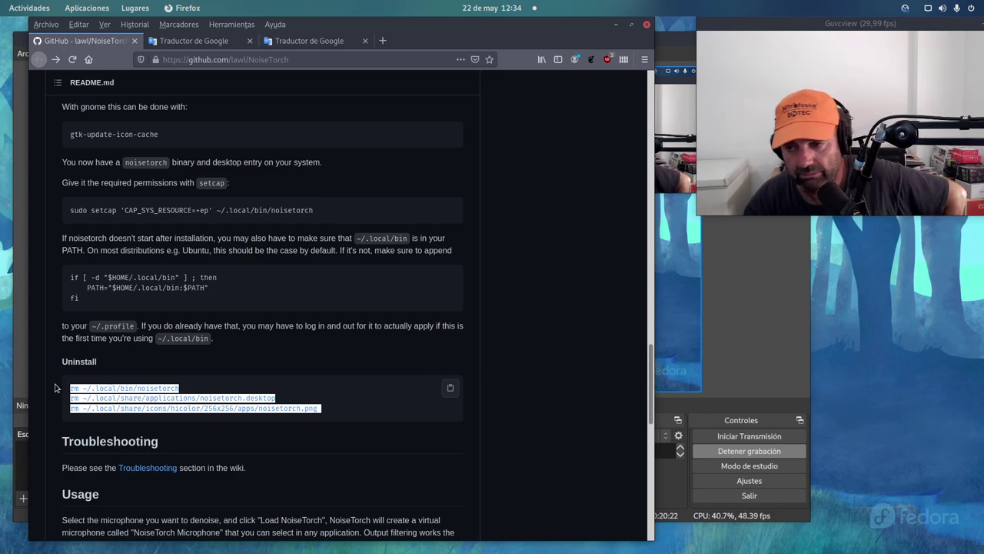
{"action": "left_click", "coordinate": [364, 373]}
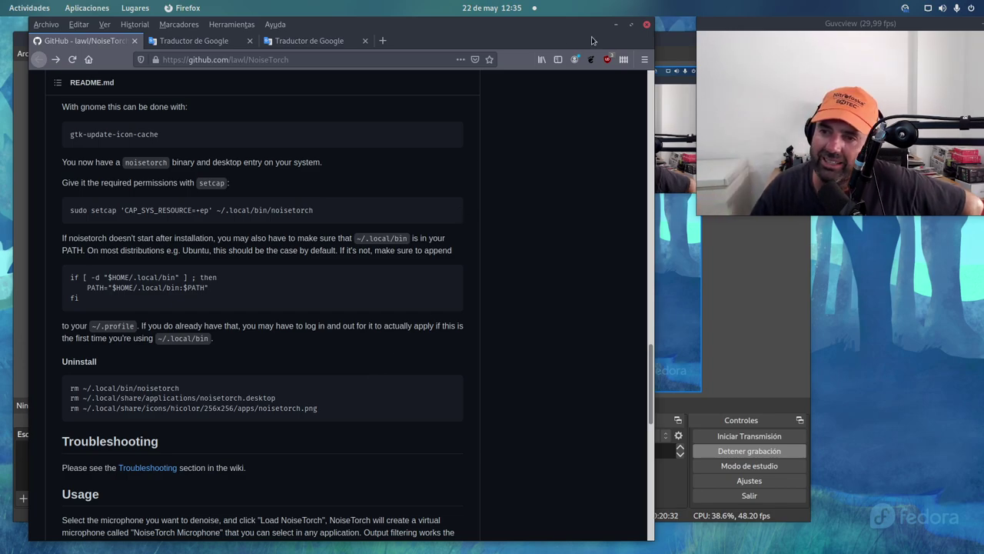
{"action": "left_click", "coordinate": [615, 25]}
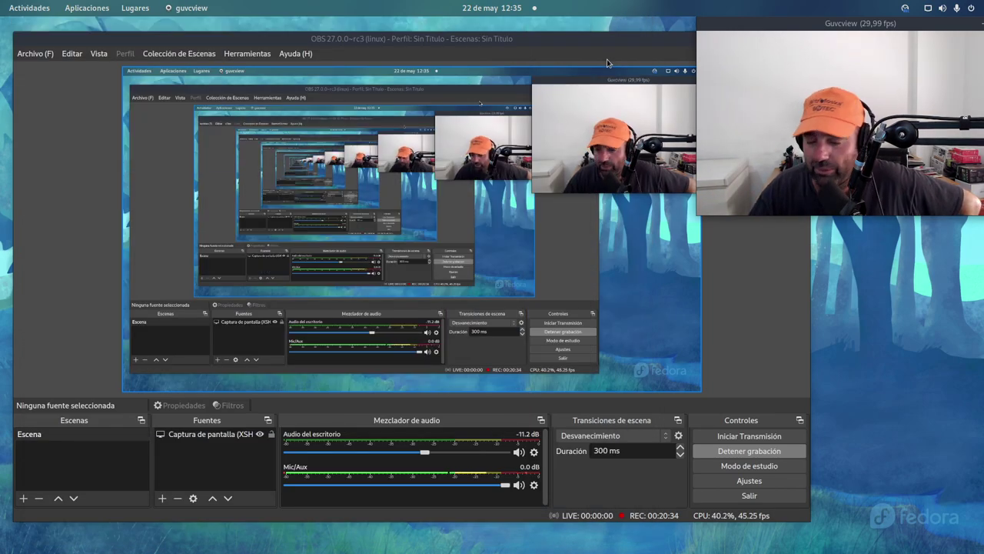